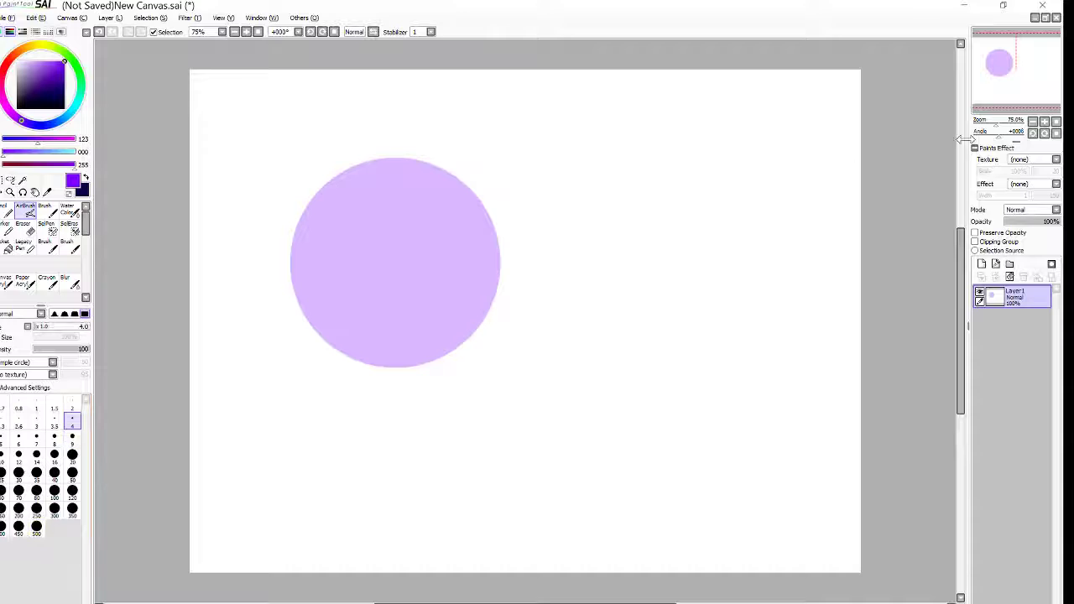
- Sketch the muzzle outline from the purple circle and continue it into the throat, tufted chest fur and front leg line
scroll(537, 319, down, 2)
scroll(537, 319, up, 4)
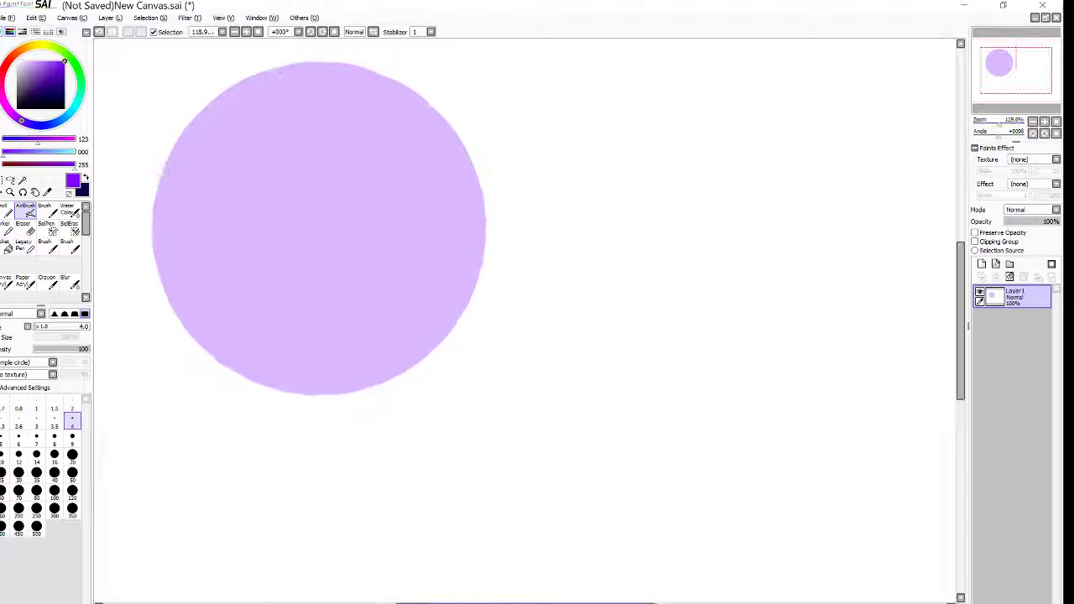
scroll(399, 170, left, 3)
mouse_move(327, 202)
mouse_down()
mouse_move(332, 257)
mouse_move(422, 305)
mouse_up()
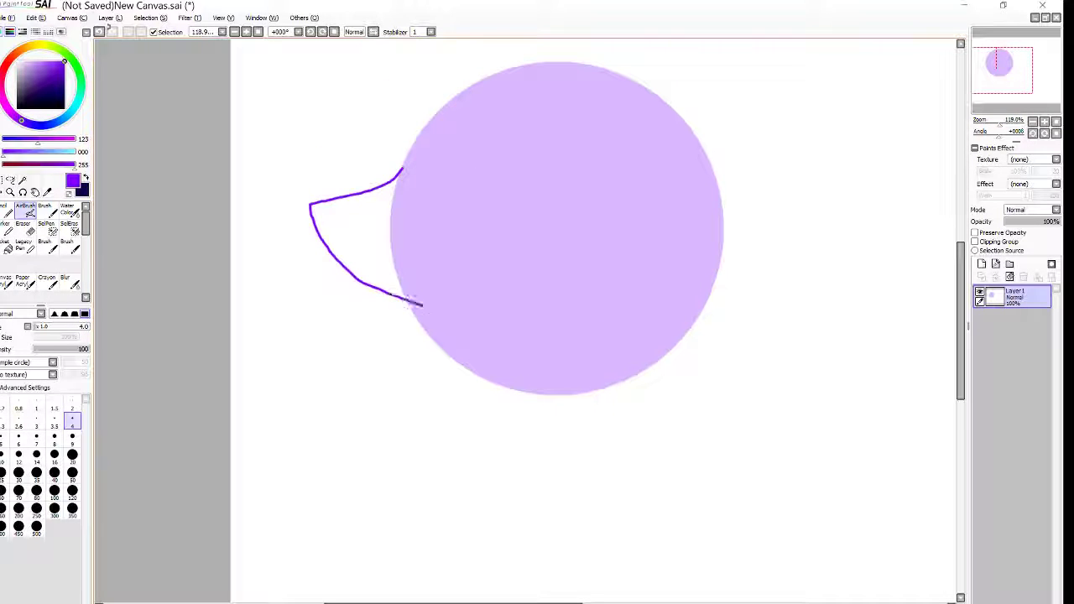
key(ctrl+z)
mouse_move(402, 170)
mouse_down()
mouse_move(291, 225)
mouse_move(318, 299)
mouse_move(500, 387)
mouse_move(485, 464)
mouse_move(497, 532)
mouse_move(515, 514)
mouse_up()
scroll(934, 372, down, 3)
drag(516, 358, 564, 564)
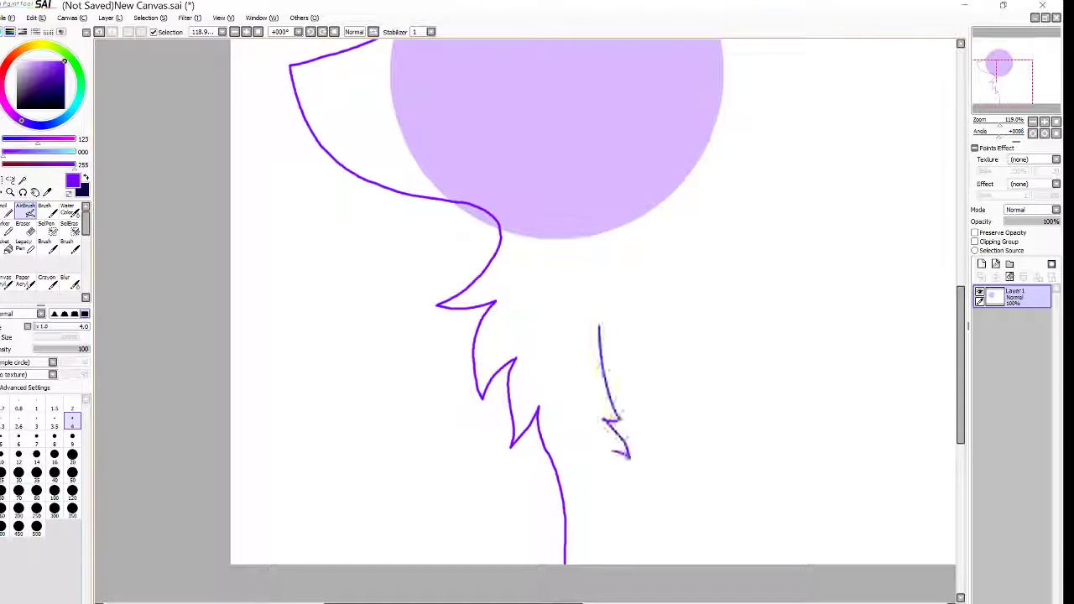
- Sketch the jagged rear edge of the chest and foreleg down to the canvas edge
mouse_move(613, 452)
mouse_down()
mouse_move(620, 493)
mouse_move(633, 563)
mouse_up()
key(ctrl+z)
mouse_move(585, 298)
mouse_down()
mouse_move(608, 391)
mouse_move(646, 430)
mouse_move(629, 499)
mouse_move(655, 562)
mouse_up()
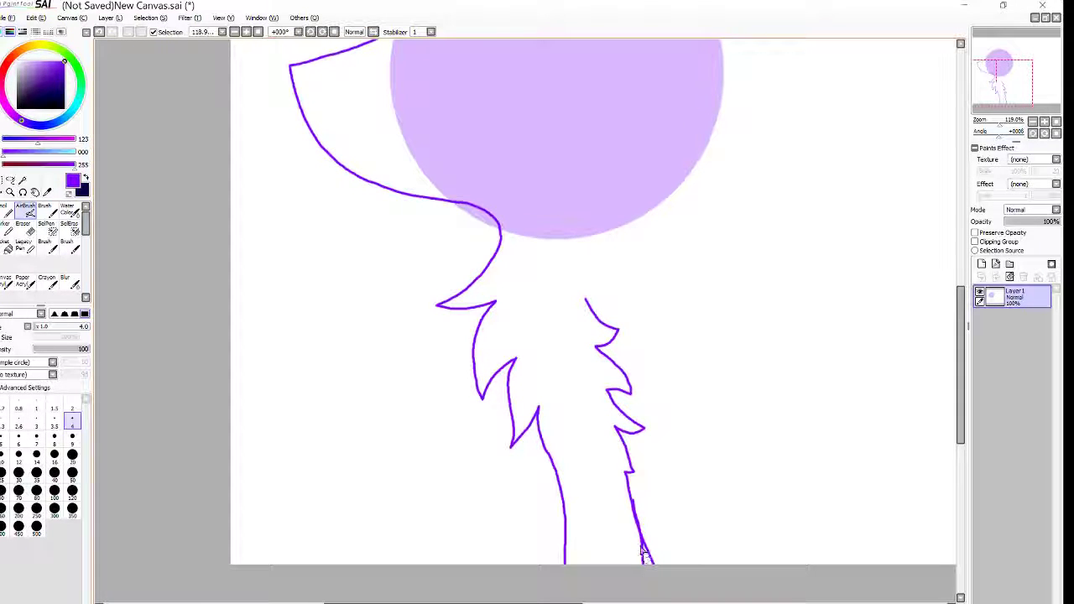
- Sketch the forehead along the circle's upper edge and two long pointed ears sweeping backward
scroll(942, 227, up, 3)
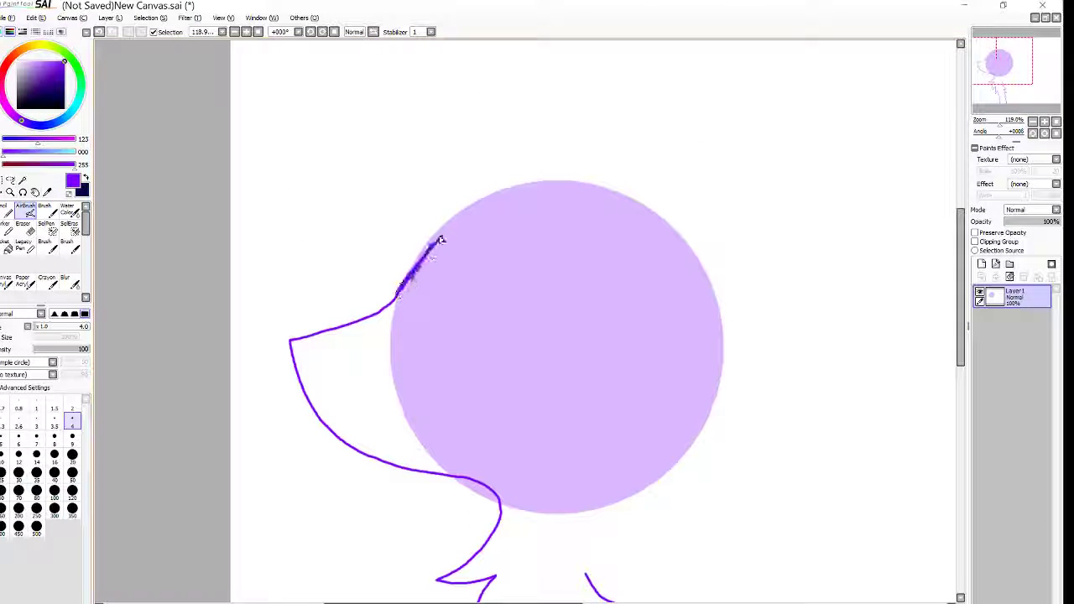
mouse_move(441, 241)
mouse_down()
mouse_move(567, 174)
mouse_move(573, 192)
mouse_move(876, 194)
mouse_move(717, 313)
mouse_up()
drag(875, 192, 702, 267)
mouse_move(578, 182)
mouse_down()
mouse_move(859, 156)
mouse_move(817, 180)
mouse_up()
- Sketch tufted cheek fur along the back and underside of the head circle
drag(963, 251, 956, 251)
mouse_move(709, 321)
mouse_down()
mouse_move(713, 415)
mouse_move(681, 459)
mouse_move(606, 505)
mouse_move(564, 498)
mouse_up()
drag(953, 249, 937, 327)
drag(453, 603, 556, 603)
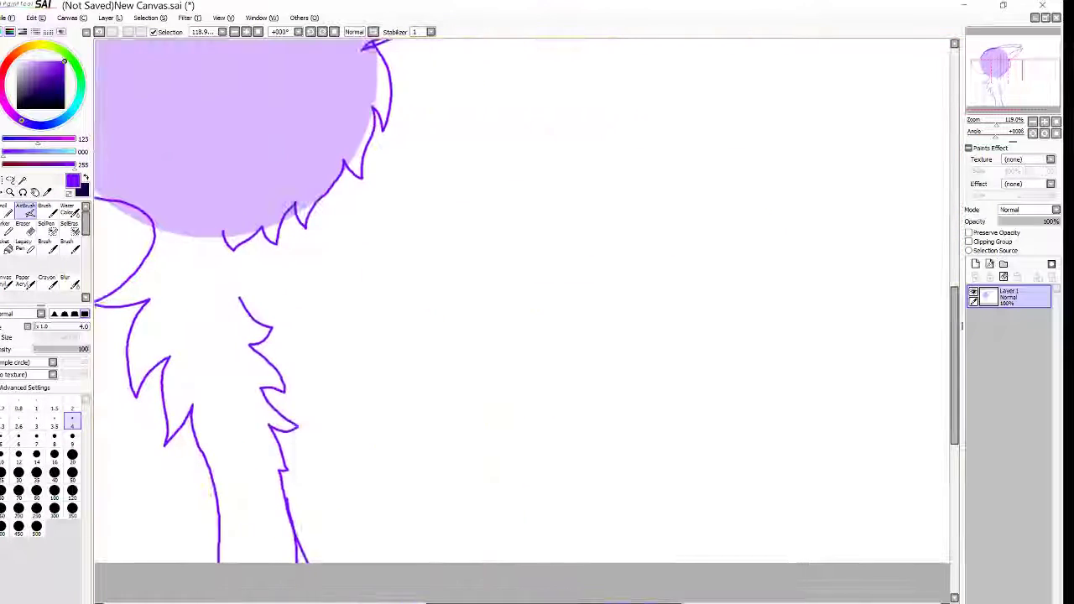
- Sketch the back line from the cheek fur across to the rump at the canvas edge
drag(996, 135, 1000, 134)
click(1056, 122)
drag(462, 344, 568, 423)
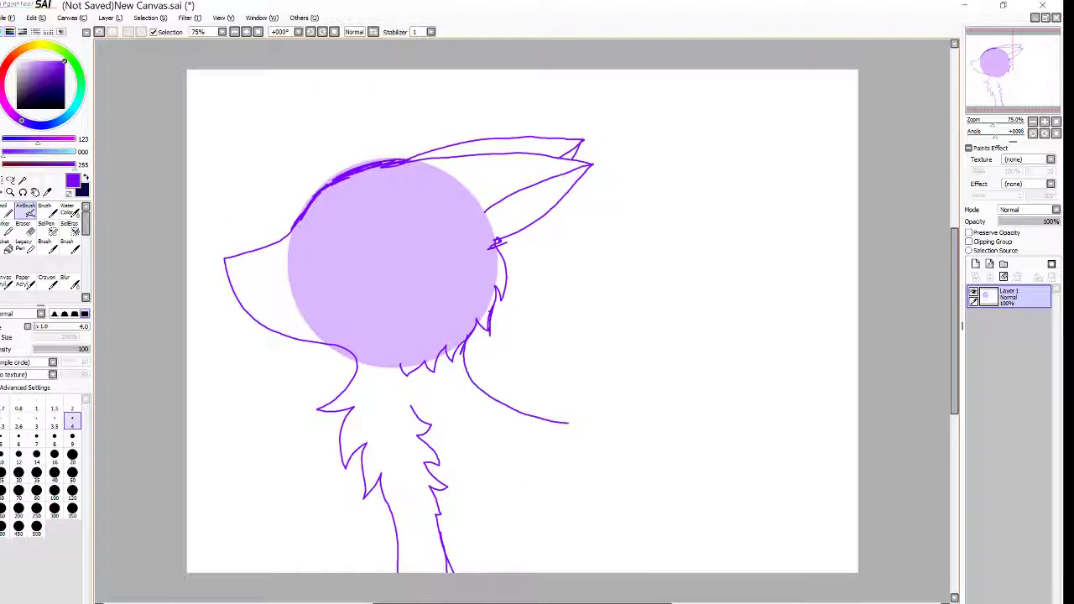
mouse_move(746, 431)
mouse_down()
mouse_move(813, 444)
mouse_move(858, 493)
mouse_up()
- Sketch a tail ending in a spiral curl above the back, replacing the first wavy tail attempt
mouse_move(821, 446)
mouse_down()
mouse_move(786, 371)
mouse_move(783, 187)
mouse_move(681, 239)
mouse_up()
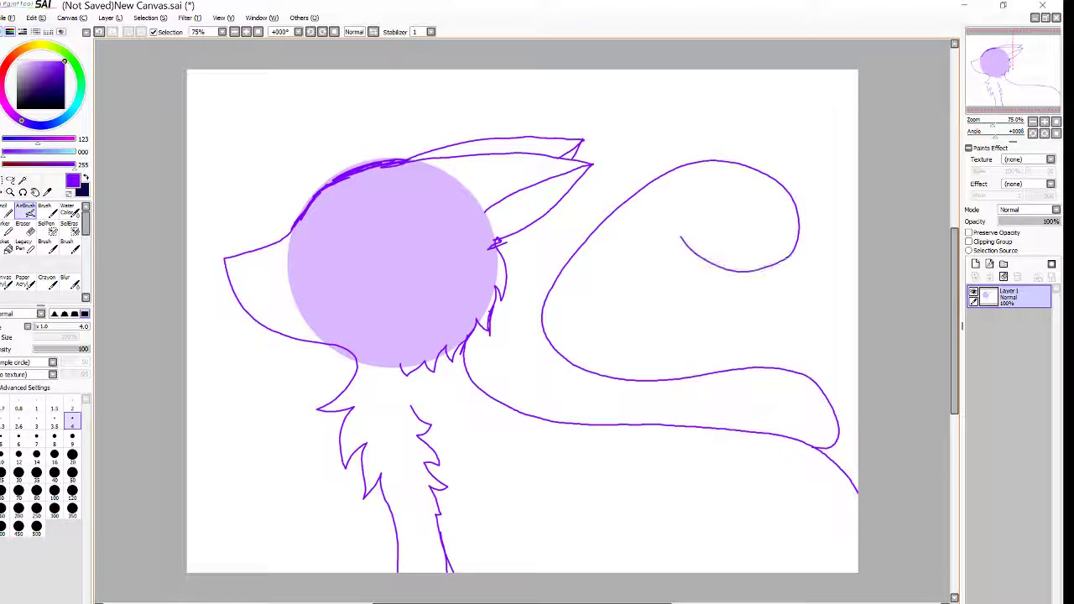
key(ctrl+z)
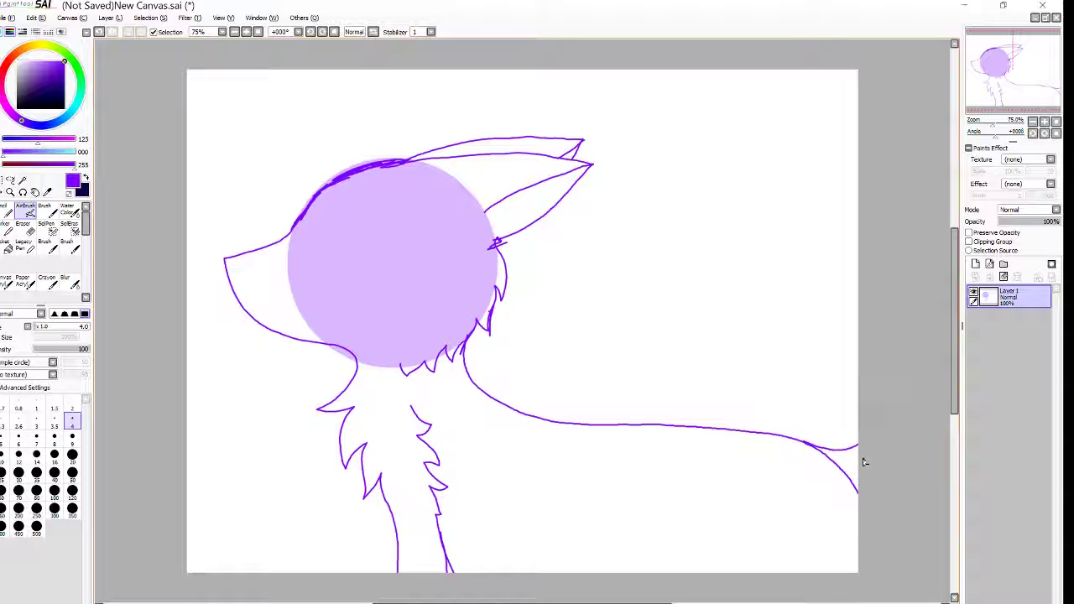
mouse_move(860, 310)
mouse_down()
mouse_move(813, 260)
mouse_move(675, 229)
mouse_up()
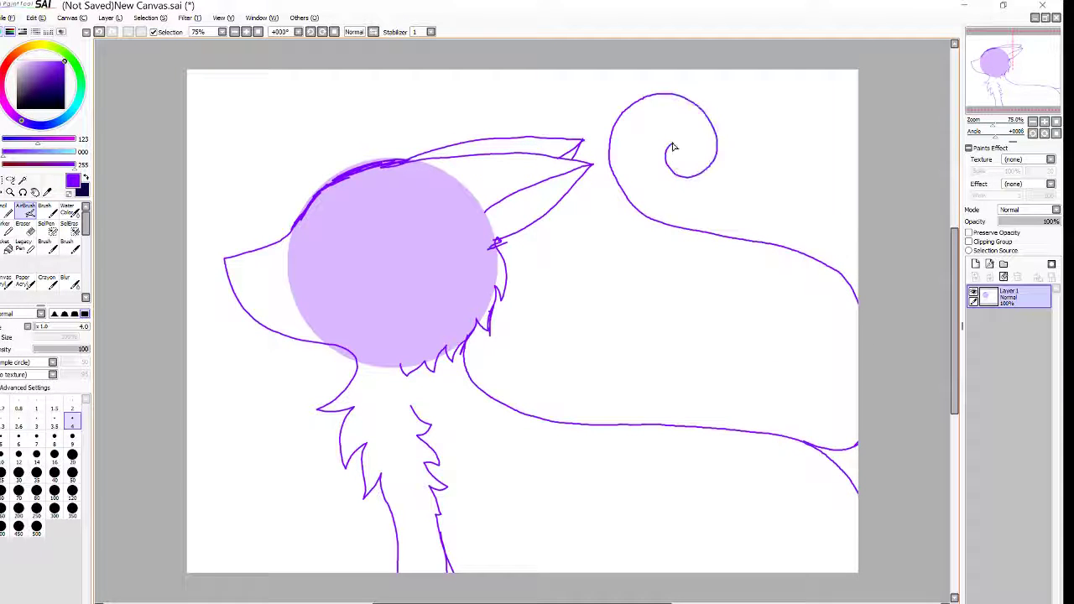
drag(717, 189, 849, 203)
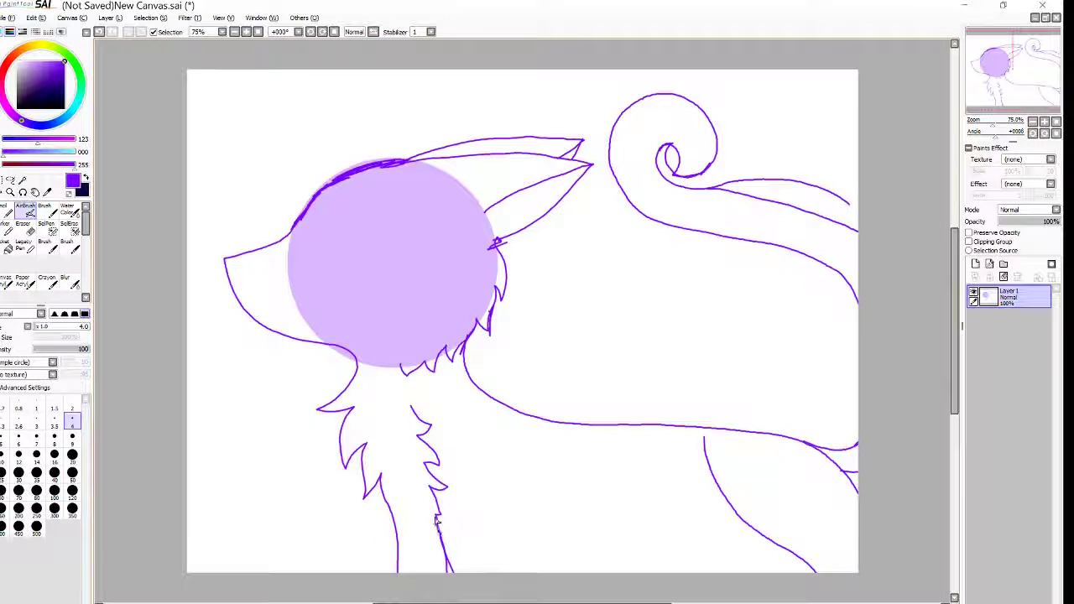
- Sketch the belly line from the foreleg to the hind leg, with short accent strokes at the chest and leg
mouse_move(438, 526)
mouse_down()
mouse_move(463, 552)
mouse_move(741, 557)
mouse_move(806, 582)
mouse_move(705, 553)
mouse_move(810, 561)
mouse_up()
mouse_move(745, 554)
mouse_down()
mouse_move(799, 562)
mouse_move(740, 584)
mouse_move(748, 552)
mouse_up()
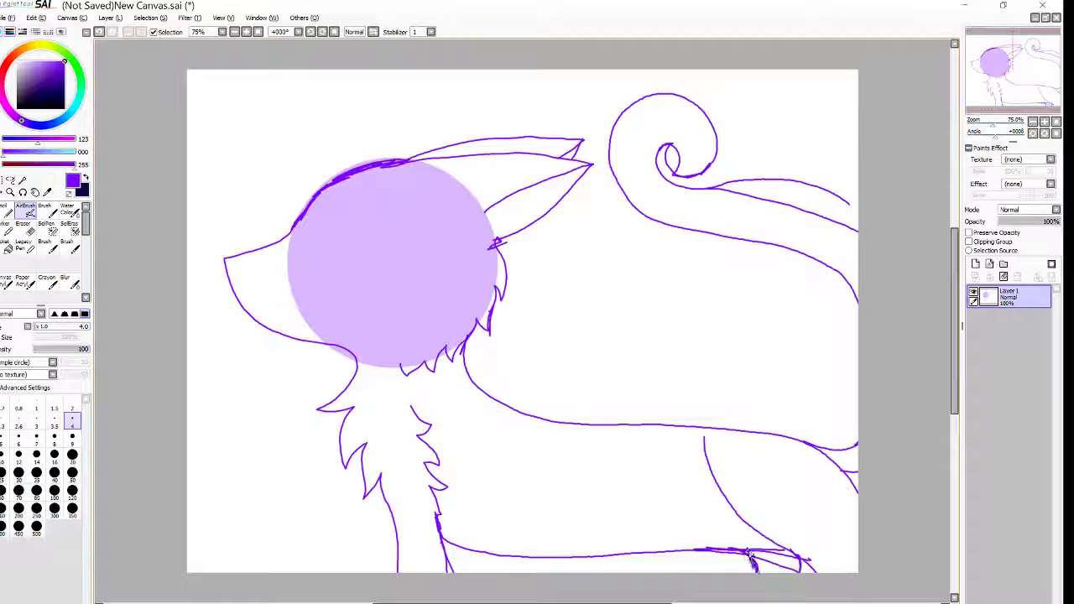
mouse_move(430, 485)
mouse_down()
mouse_move(579, 552)
mouse_move(613, 555)
mouse_move(448, 508)
mouse_up()
- Erase the front part of the belly line with a size 100 eraser
key(e)
click(73, 520)
click(55, 553)
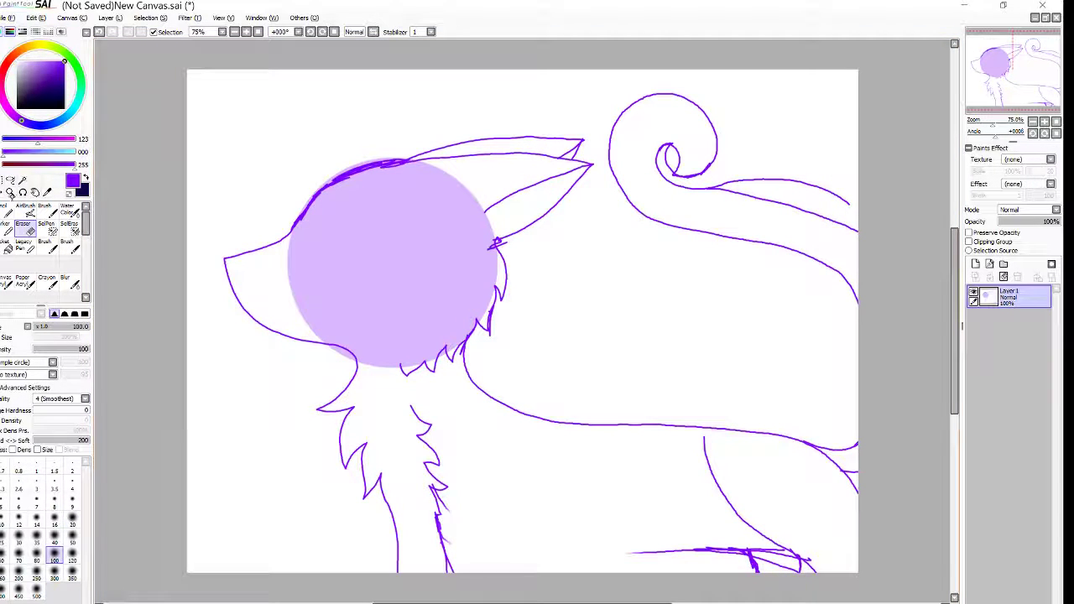
- Redraw the belly with the AirBrush as two long lines running from the chest fur to the hind leg
click(25, 211)
drag(673, 549, 599, 550)
drag(437, 537, 597, 550)
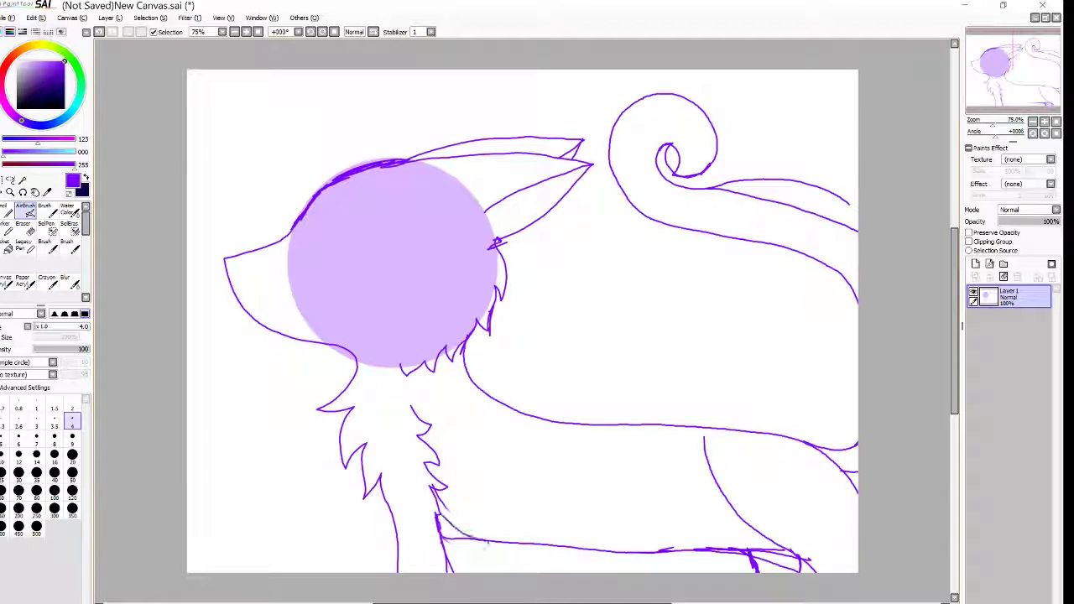
drag(442, 495, 506, 523)
mouse_move(430, 502)
mouse_down()
mouse_move(459, 516)
mouse_move(815, 561)
mouse_up()
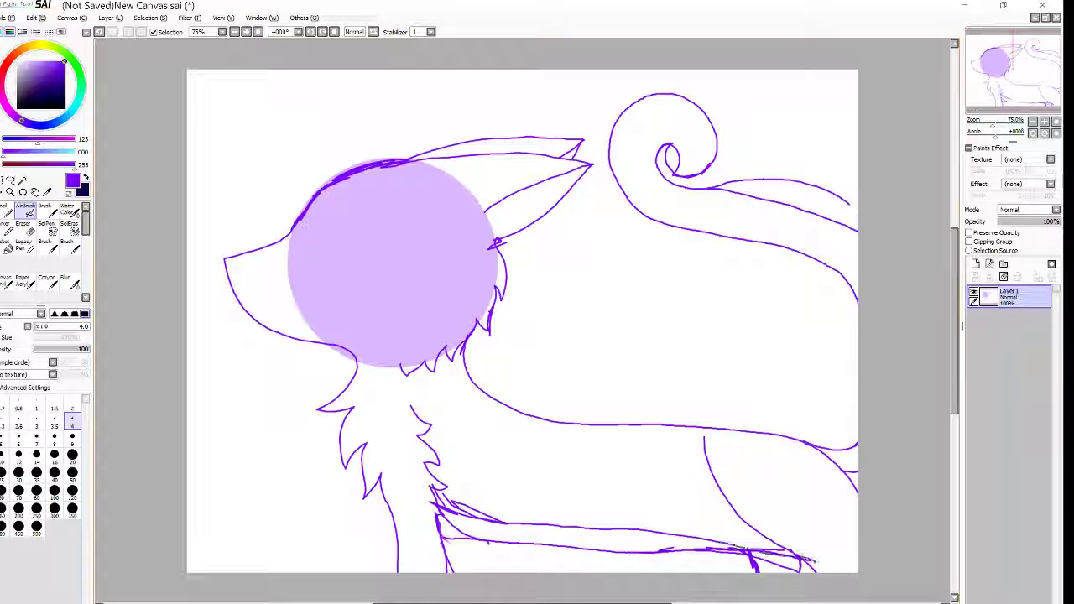
- Sketch the nose, mouth and lower jaw on the muzzle and an almond-shaped eye inside the head circle
click(10, 192)
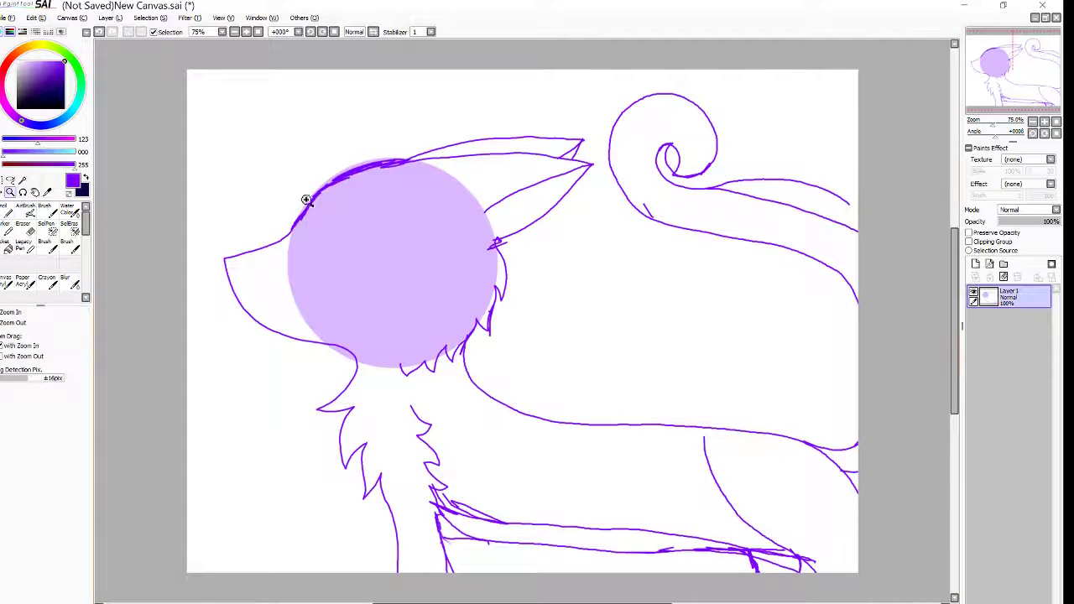
drag(302, 198, 442, 320)
click(998, 119)
click(26, 210)
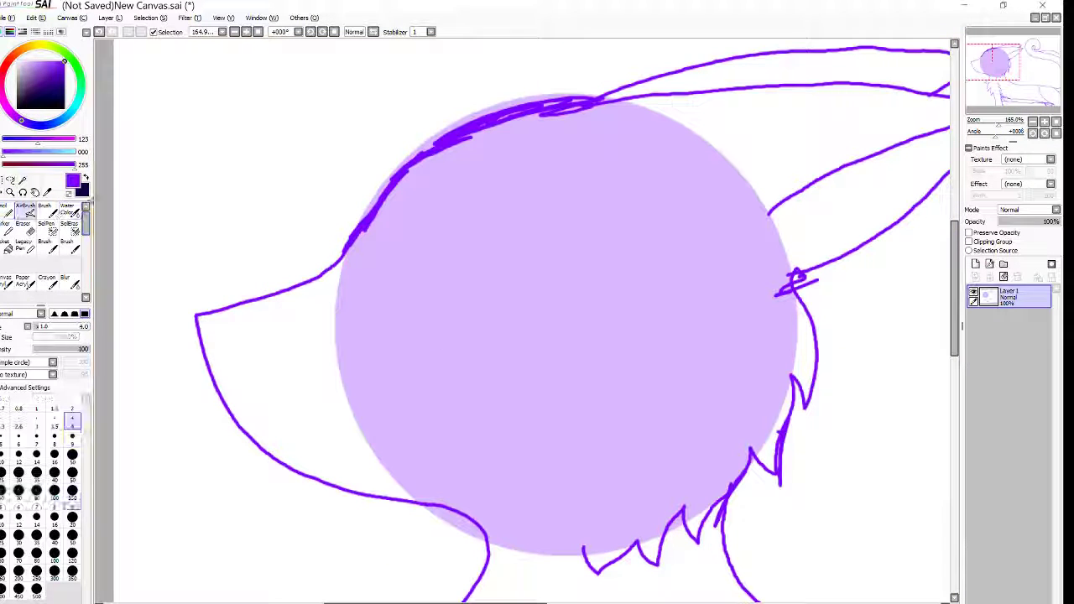
mouse_move(229, 310)
mouse_down()
mouse_move(203, 351)
mouse_move(200, 321)
mouse_move(216, 386)
mouse_move(257, 411)
mouse_up()
mouse_move(203, 354)
mouse_down()
mouse_move(211, 389)
mouse_move(248, 431)
mouse_move(320, 470)
mouse_up()
mouse_move(248, 429)
mouse_down()
mouse_move(355, 482)
mouse_move(354, 494)
mouse_up()
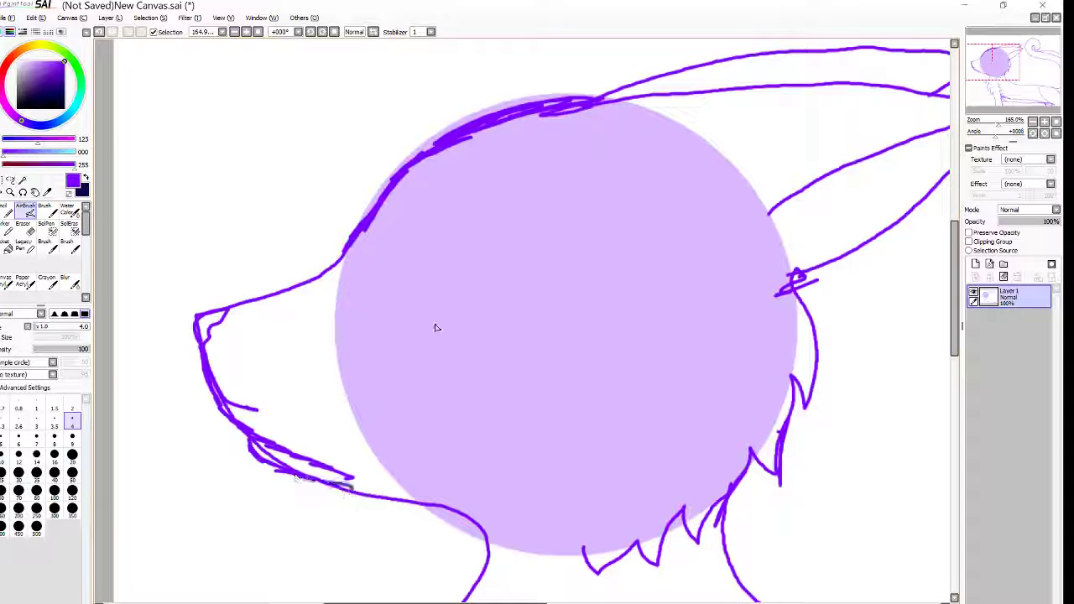
mouse_move(411, 356)
mouse_down()
mouse_move(415, 344)
mouse_move(515, 307)
mouse_move(547, 328)
mouse_move(414, 371)
mouse_move(412, 351)
mouse_up()
key(Home)
- Add a linework layer and a normal layer above the sketch, plus five more layers beneath it
click(989, 263)
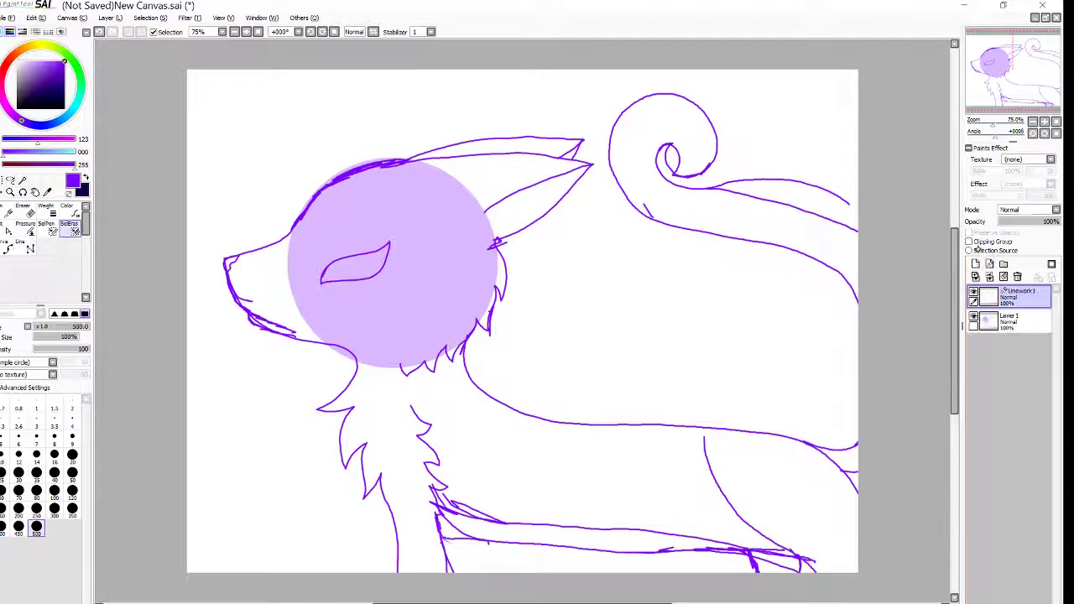
click(990, 251)
click(975, 264)
click(1013, 321)
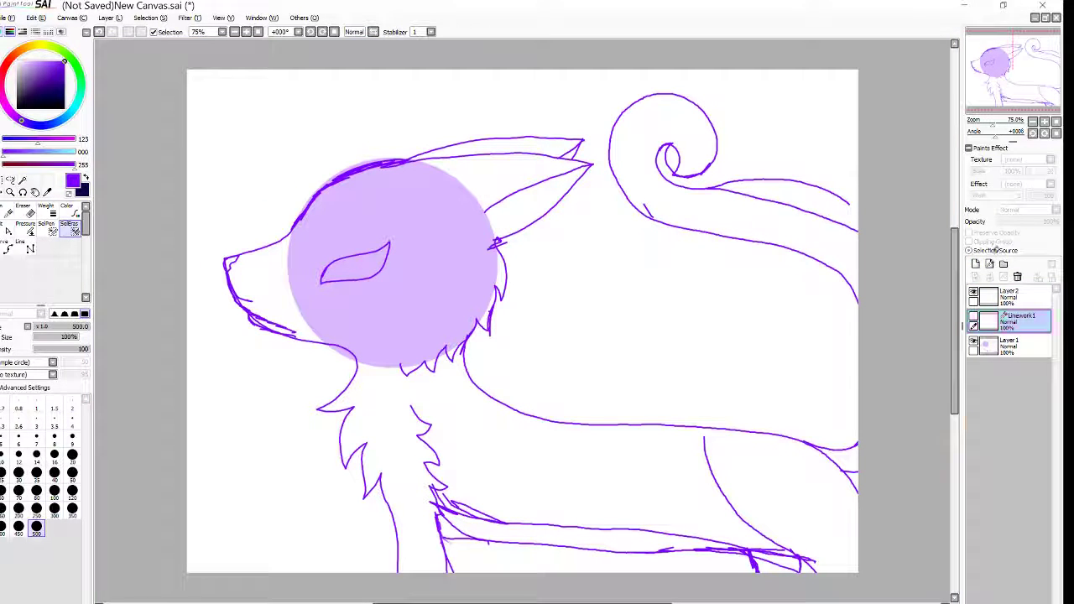
click(985, 299)
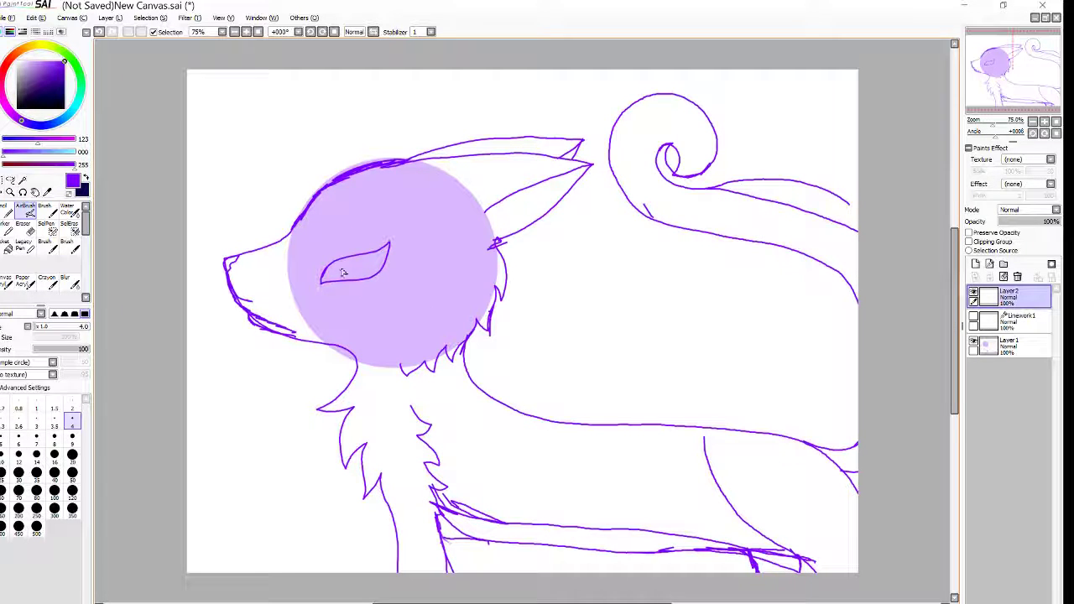
click(1007, 344)
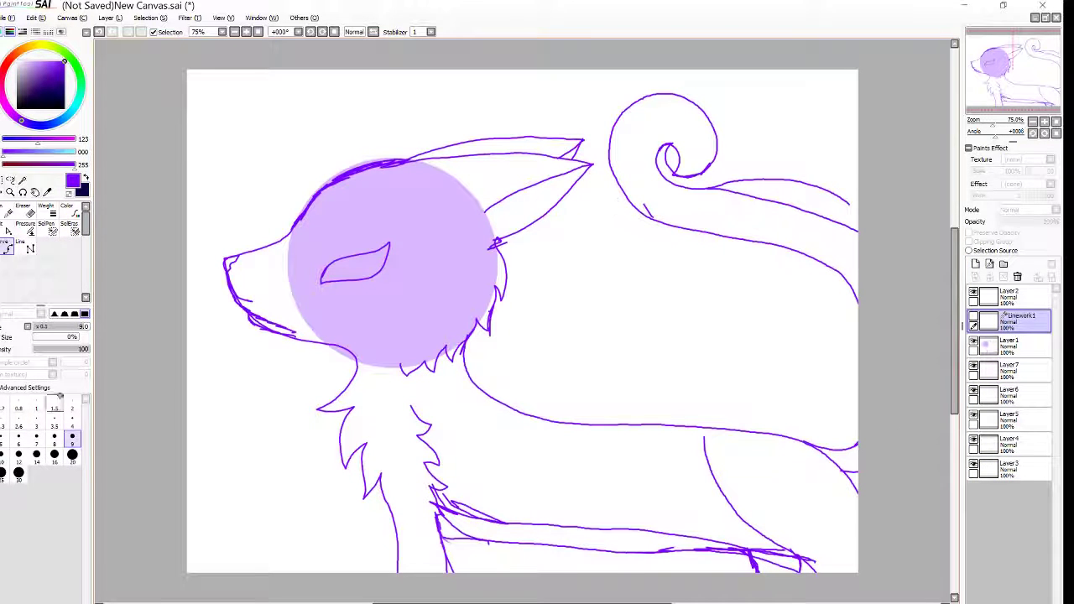
- Trace the curled tail and its base on the visible linework layer with a size 3 black curve
click(36, 421)
click(973, 315)
drag(64, 66, 65, 109)
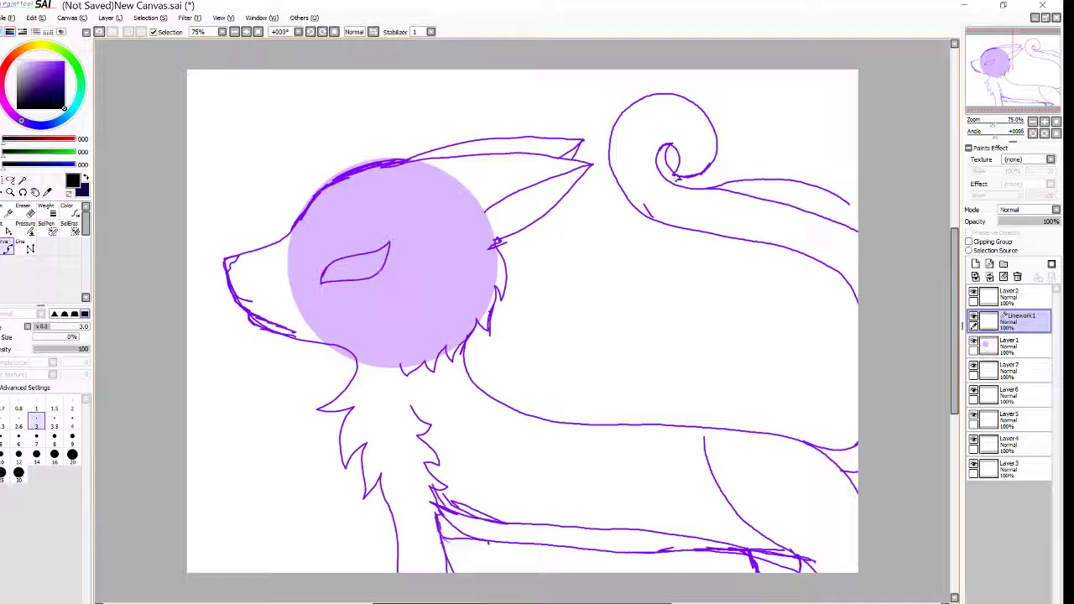
mouse_move(676, 177)
mouse_down()
mouse_move(669, 149)
mouse_move(658, 155)
mouse_move(705, 197)
mouse_move(692, 190)
mouse_move(860, 238)
mouse_up()
mouse_move(864, 441)
mouse_down()
mouse_move(803, 442)
mouse_move(835, 455)
mouse_up()
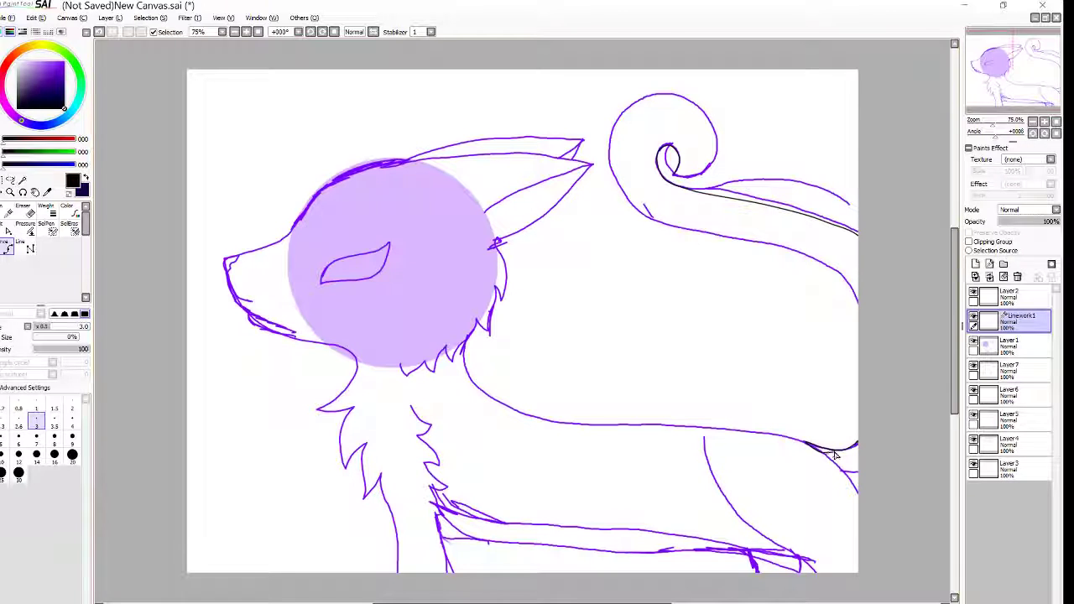
click(839, 468)
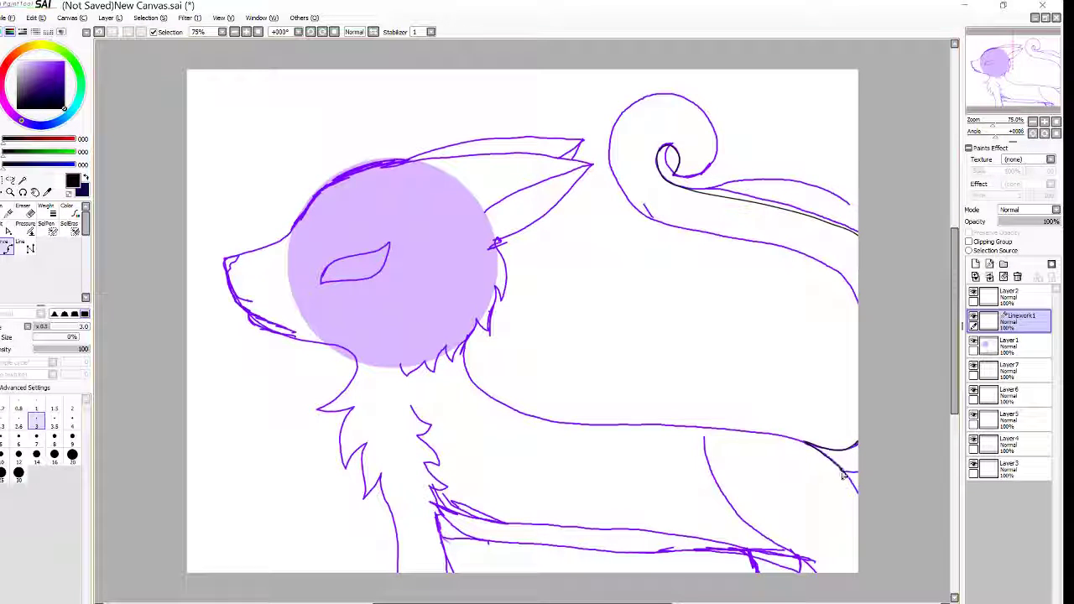
click(854, 469)
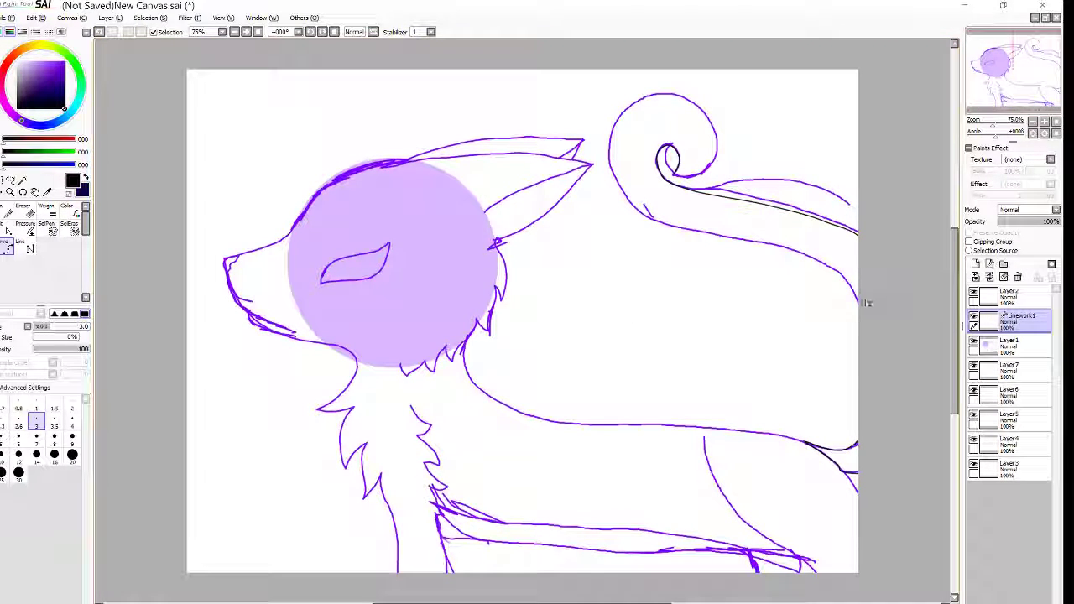
mouse_move(852, 286)
mouse_down()
mouse_move(823, 264)
mouse_move(658, 224)
mouse_move(624, 195)
mouse_move(610, 153)
mouse_move(622, 118)
mouse_move(680, 93)
mouse_move(704, 122)
mouse_move(704, 166)
mouse_move(673, 176)
mouse_up()
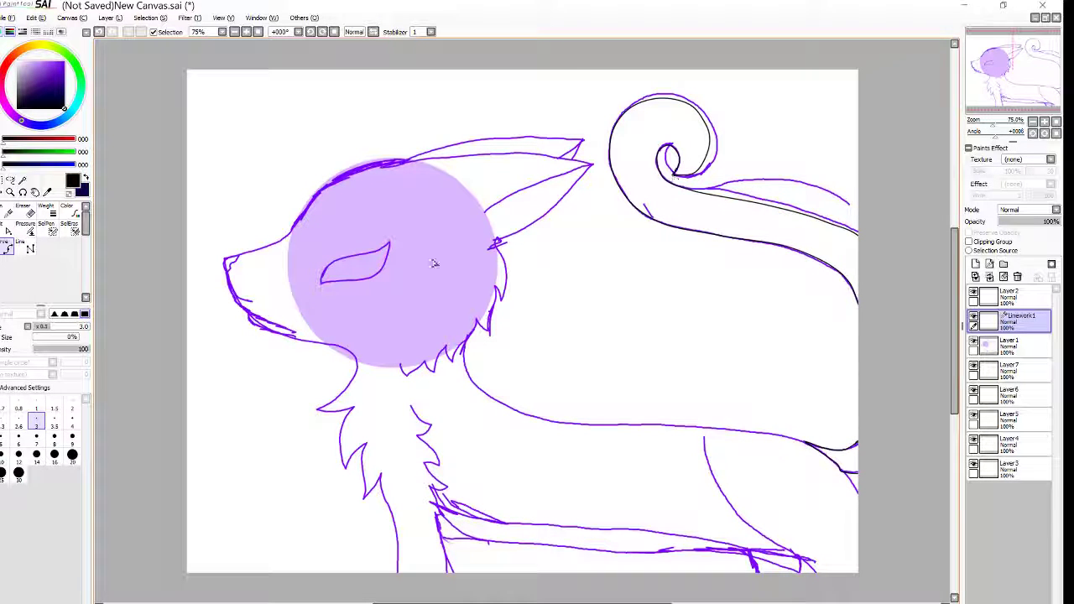
- Trace the outlines of both ears with black curves on the linework layer
mouse_move(407, 164)
mouse_down()
mouse_move(492, 154)
mouse_move(591, 167)
mouse_move(485, 211)
mouse_up()
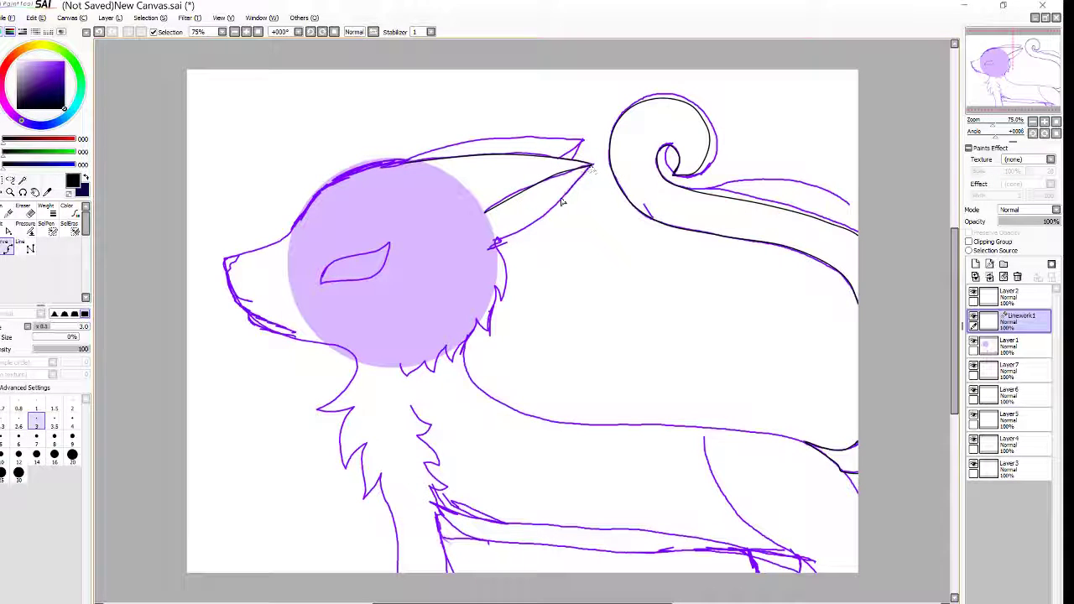
click(591, 166)
click(545, 215)
double_click(497, 242)
click(407, 162)
click(480, 143)
click(581, 141)
double_click(560, 158)
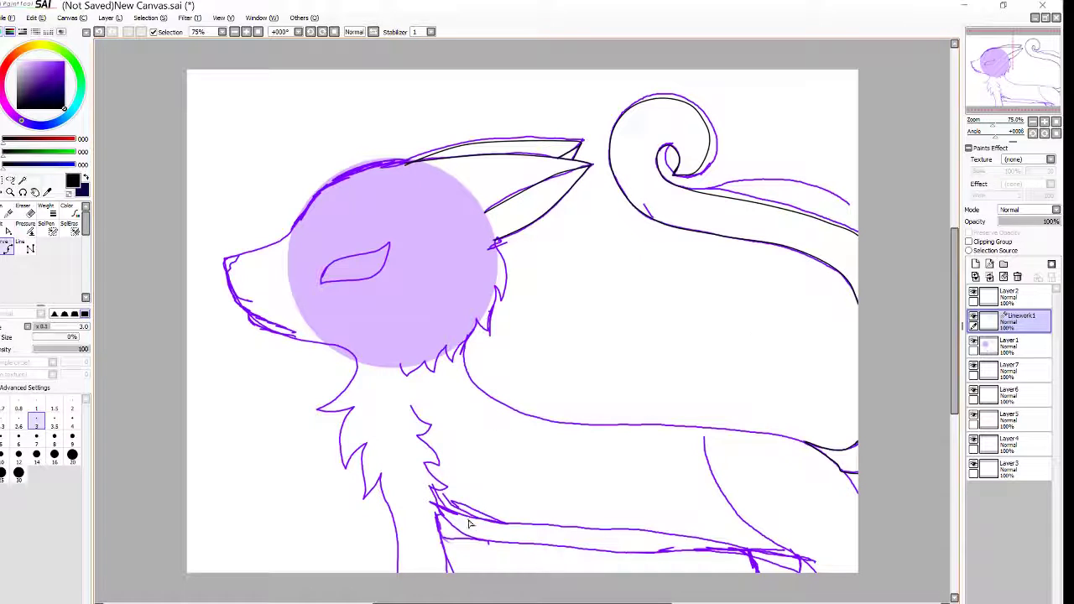
- Trace the belly with one gently sloping black curve from the foreleg to the hind leg
click(484, 541)
click(100, 32)
click(437, 515)
click(597, 536)
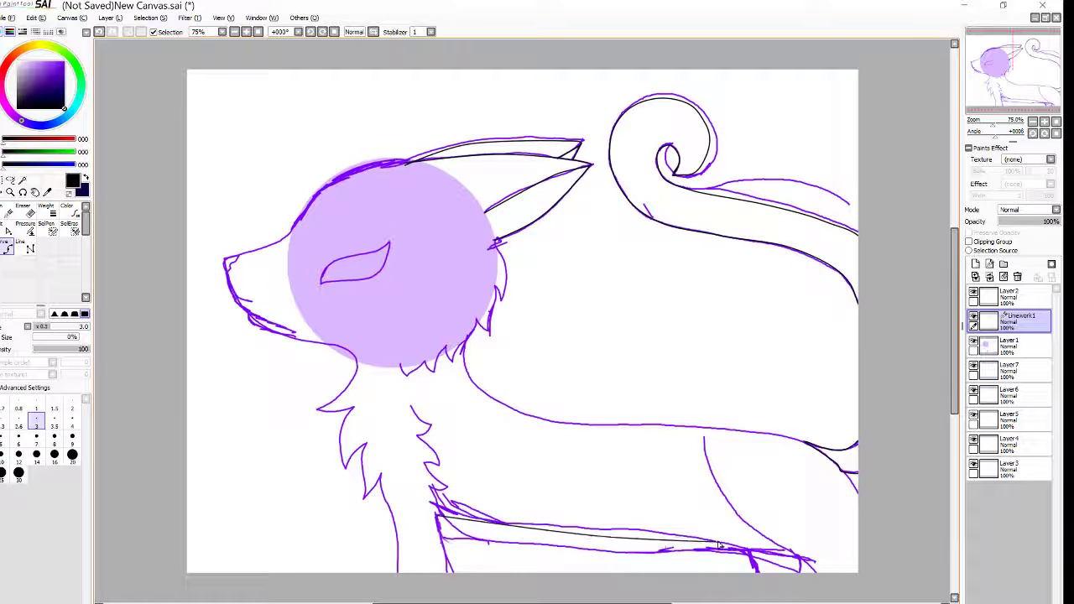
drag(719, 545, 797, 551)
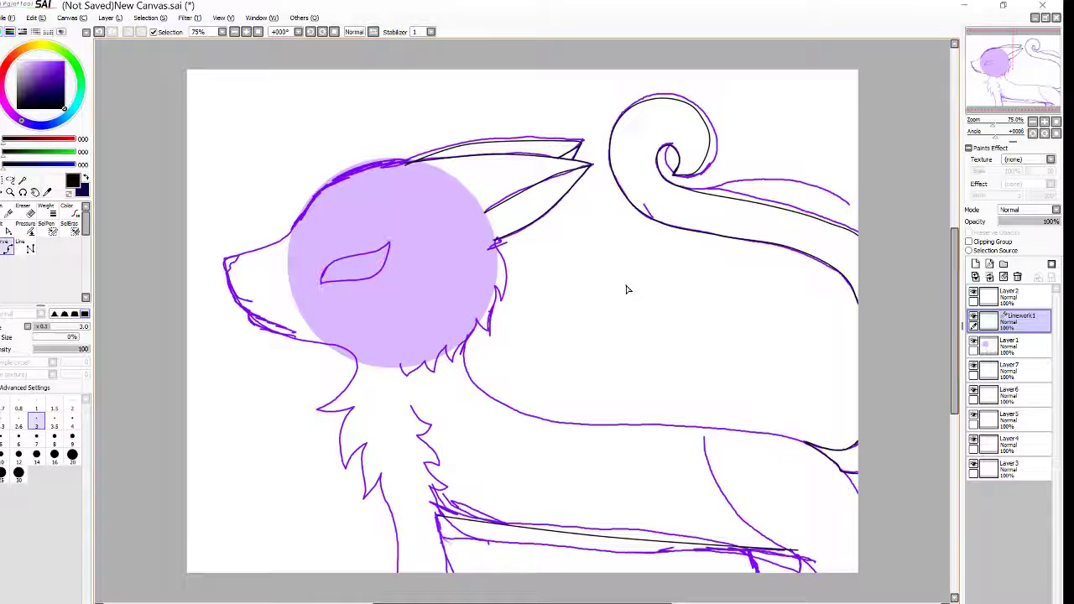
- Ink the front of the muzzle and the lower jaw on Layer2 with a size 3 black pencil
click(1006, 295)
key(ctrl+space)
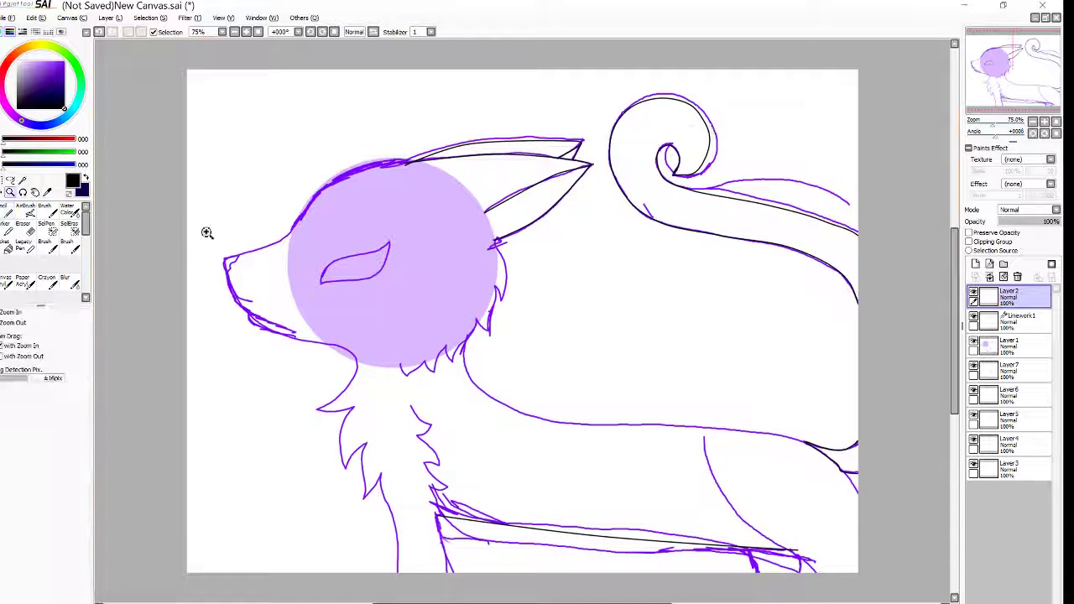
drag(205, 213, 395, 377)
drag(242, 110, 766, 590)
drag(259, 55, 805, 593)
drag(719, 583, 863, 577)
drag(663, 244, 923, 470)
click(1019, 322)
scroll(520, 319, down, 5)
drag(387, 603, 338, 603)
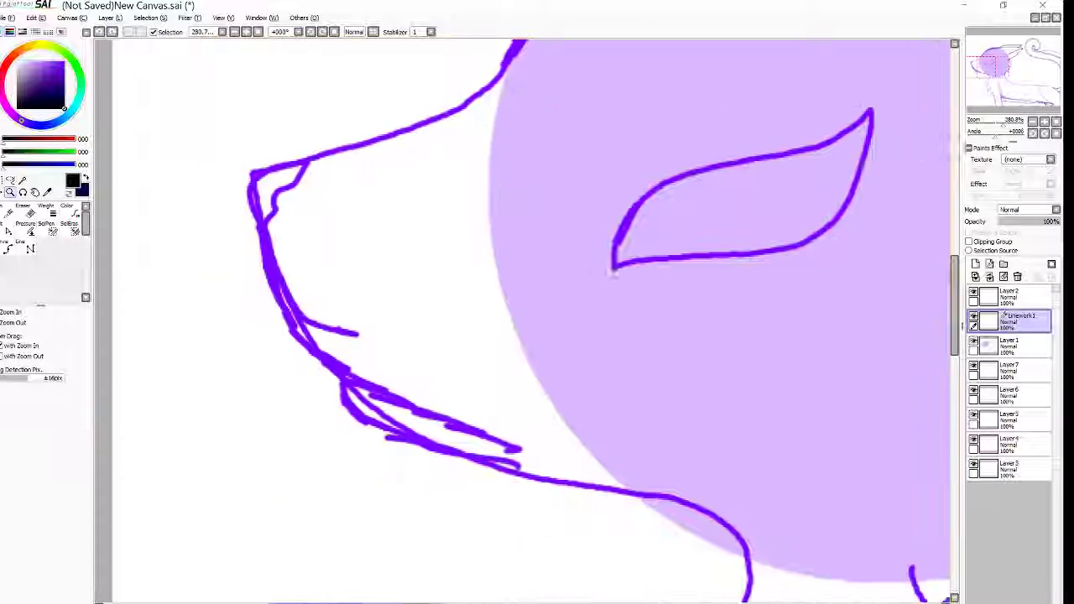
click(194, 223)
click(1007, 295)
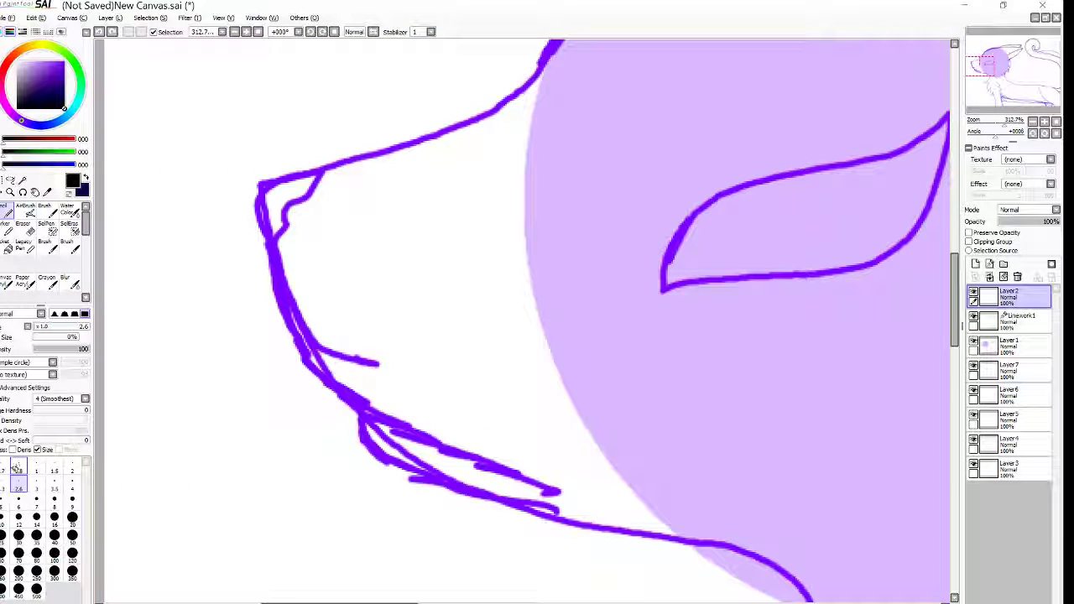
click(36, 485)
mouse_move(269, 258)
mouse_down()
mouse_move(285, 211)
mouse_move(319, 181)
mouse_move(265, 180)
mouse_move(265, 260)
mouse_move(310, 377)
mouse_move(459, 459)
mouse_move(570, 496)
mouse_up()
mouse_move(446, 489)
mouse_down()
mouse_move(776, 566)
mouse_move(811, 600)
mouse_up()
- Ink the top of the muzzle and the forehead up to the base of the ears
drag(955, 307, 955, 266)
mouse_move(327, 415)
mouse_down()
mouse_move(440, 375)
mouse_move(522, 326)
mouse_move(622, 191)
mouse_move(797, 73)
mouse_move(888, 39)
mouse_up()
drag(339, 602, 447, 602)
drag(954, 257, 954, 228)
mouse_move(440, 198)
mouse_down()
mouse_move(326, 205)
mouse_move(226, 241)
mouse_up()
scroll(520, 319, right, 4)
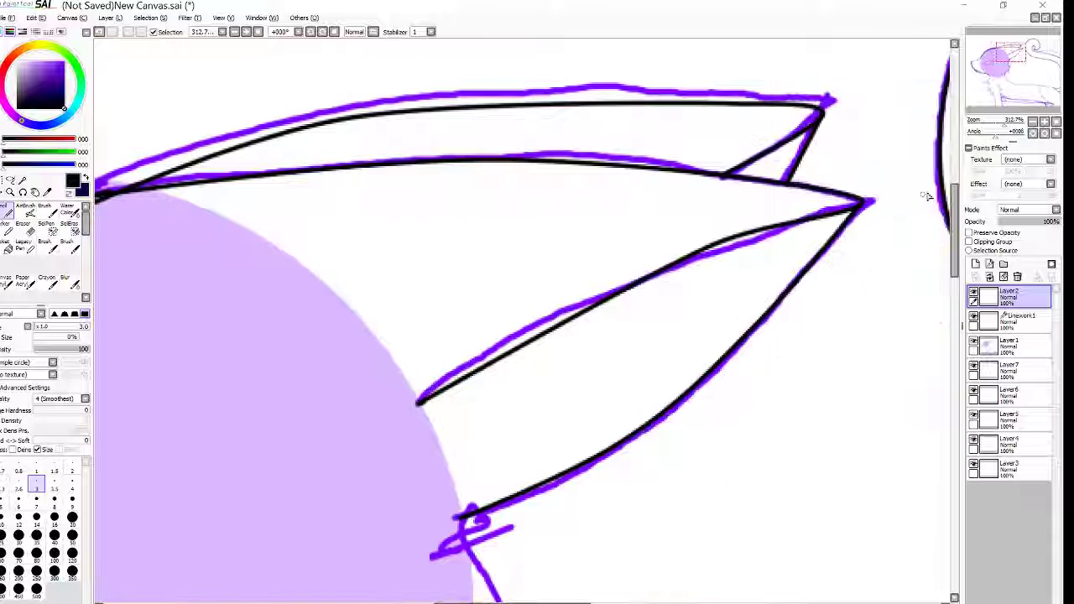
- Ink the back of the head below the near ear and the jagged cheek fur along the lower edge of the circle
scroll(520, 318, down, 3)
mouse_move(466, 231)
mouse_down()
mouse_move(480, 294)
mouse_move(467, 438)
mouse_up()
drag(514, 512, 450, 541)
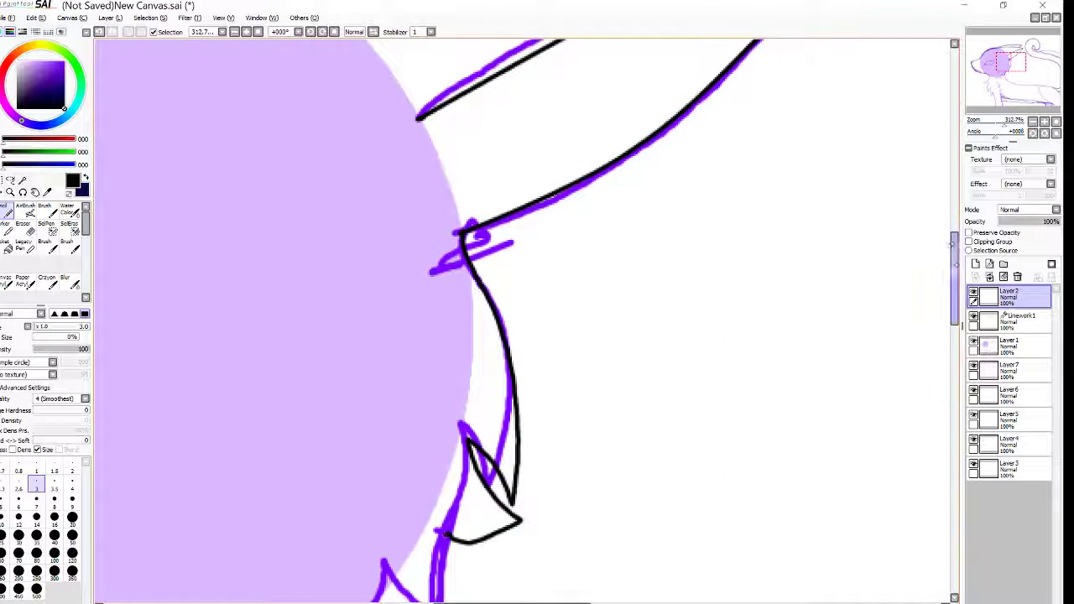
scroll(470, 503, down, 5)
mouse_move(444, 117)
mouse_down()
mouse_move(307, 312)
mouse_move(220, 351)
mouse_up()
drag(225, 311, 204, 395)
drag(204, 395, 145, 345)
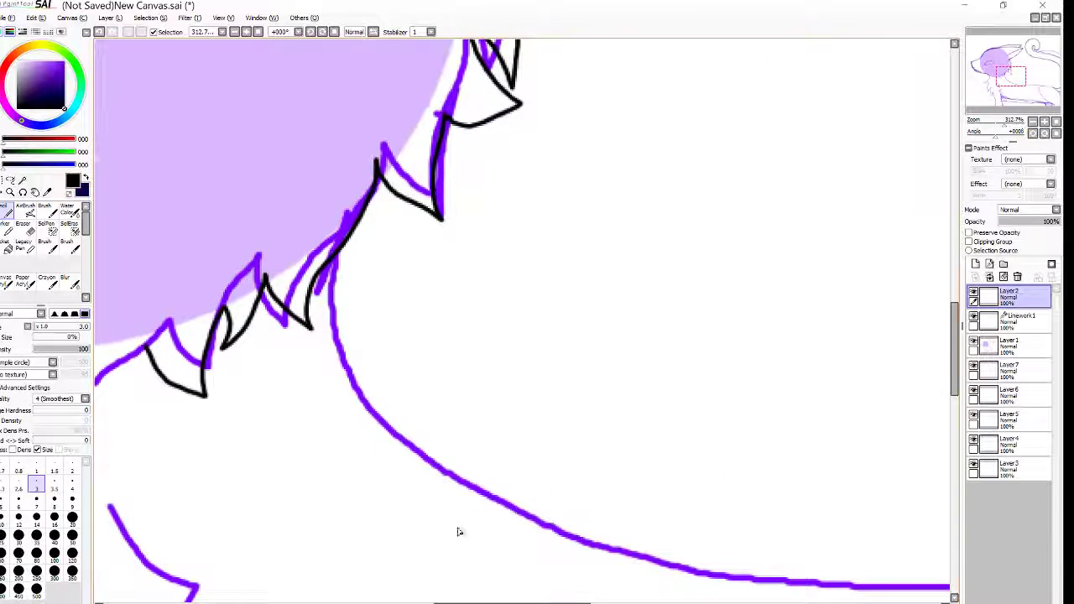
drag(470, 603, 391, 603)
drag(570, 346, 520, 387)
drag(520, 387, 493, 339)
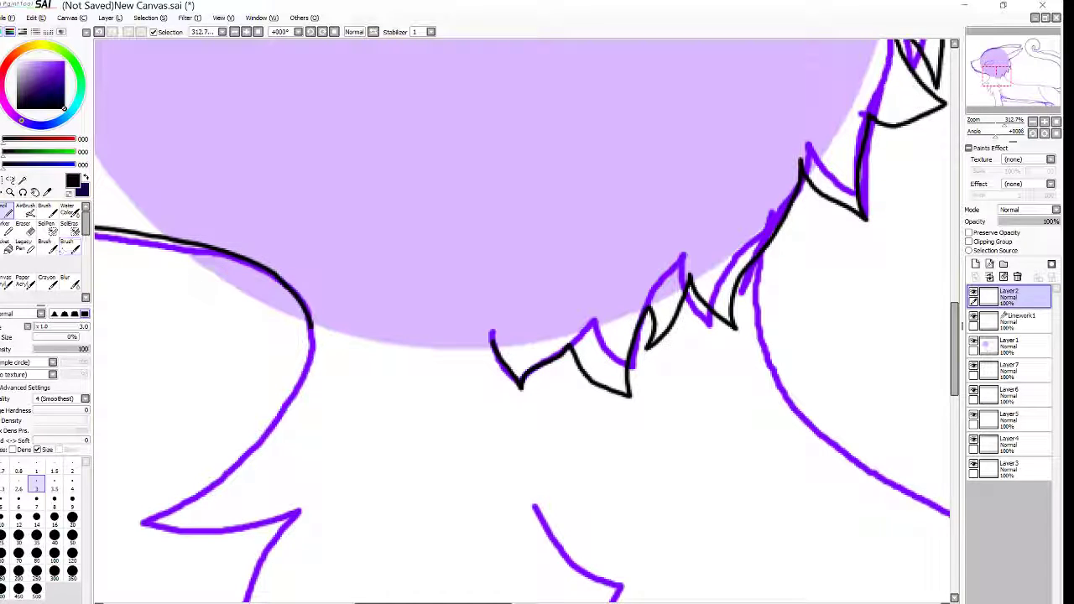
- Ink the eye's slanted outline and a narrow V-shaped pupil hanging from the upper lid
drag(495, 602, 465, 602)
drag(954, 310, 955, 248)
drag(338, 298, 335, 128)
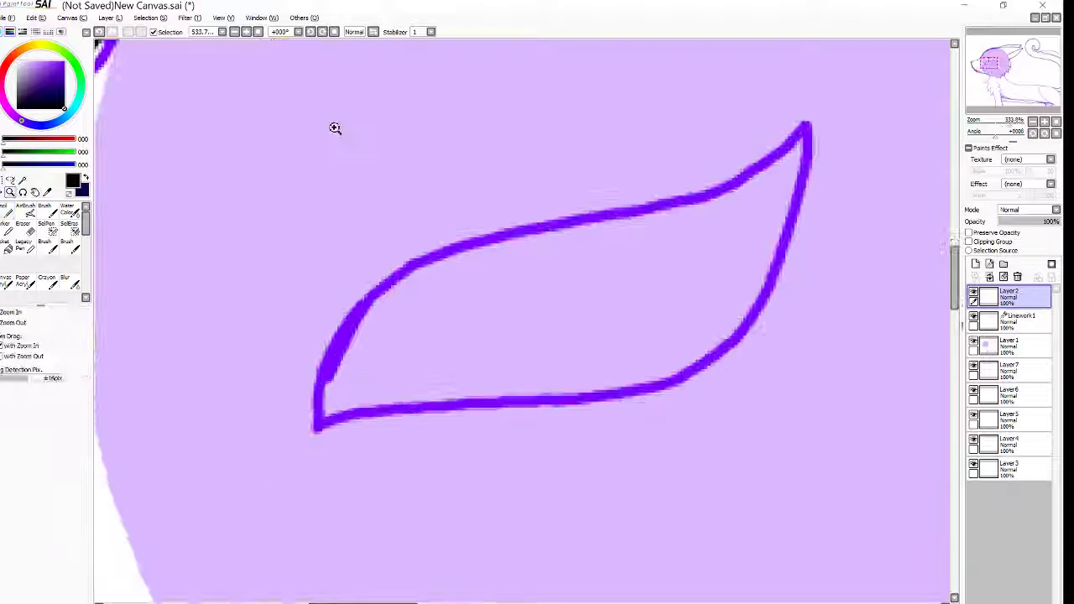
ctrl+click(335, 127)
mouse_move(173, 478)
mouse_down()
mouse_move(192, 379)
mouse_move(503, 227)
mouse_move(786, 188)
mouse_move(631, 420)
mouse_move(200, 460)
mouse_move(172, 478)
mouse_up()
drag(285, 273, 350, 267)
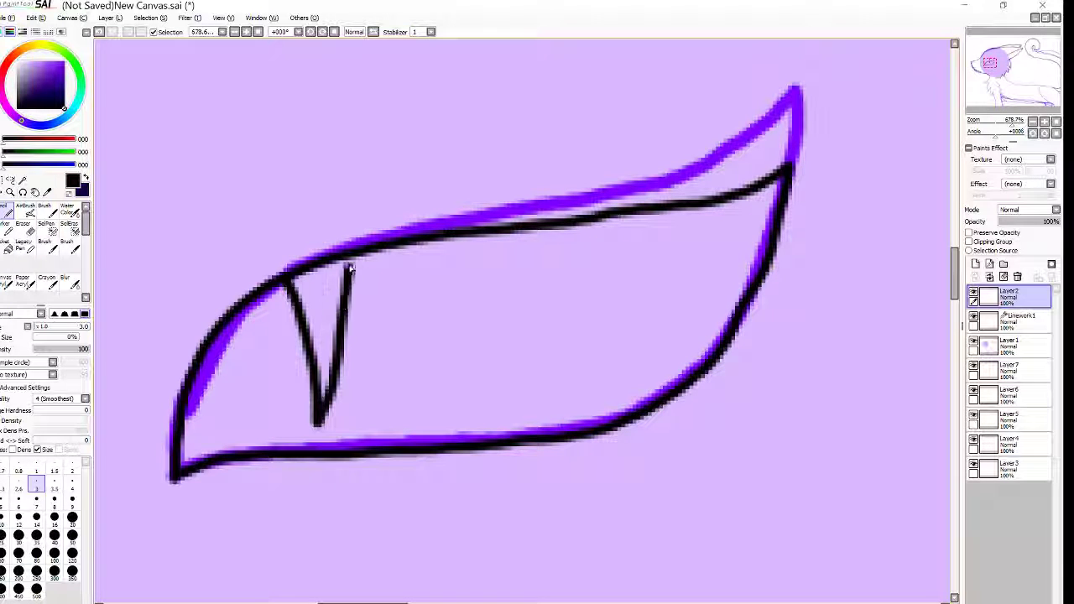
- Thicken the upper eyelid and the eye's rear and lower edges with a size 4 pencil
click(73, 484)
mouse_move(176, 474)
mouse_down()
mouse_move(256, 311)
mouse_move(474, 241)
mouse_move(730, 195)
mouse_move(297, 289)
mouse_move(190, 425)
mouse_move(196, 461)
mouse_up()
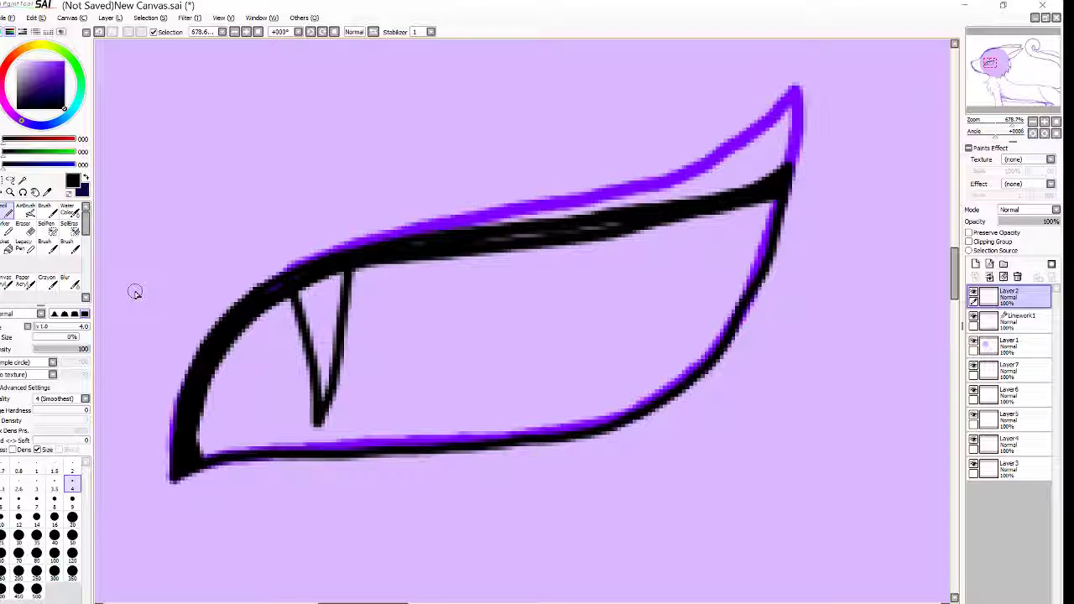
mouse_move(427, 258)
mouse_down()
mouse_move(251, 325)
mouse_move(205, 401)
mouse_up()
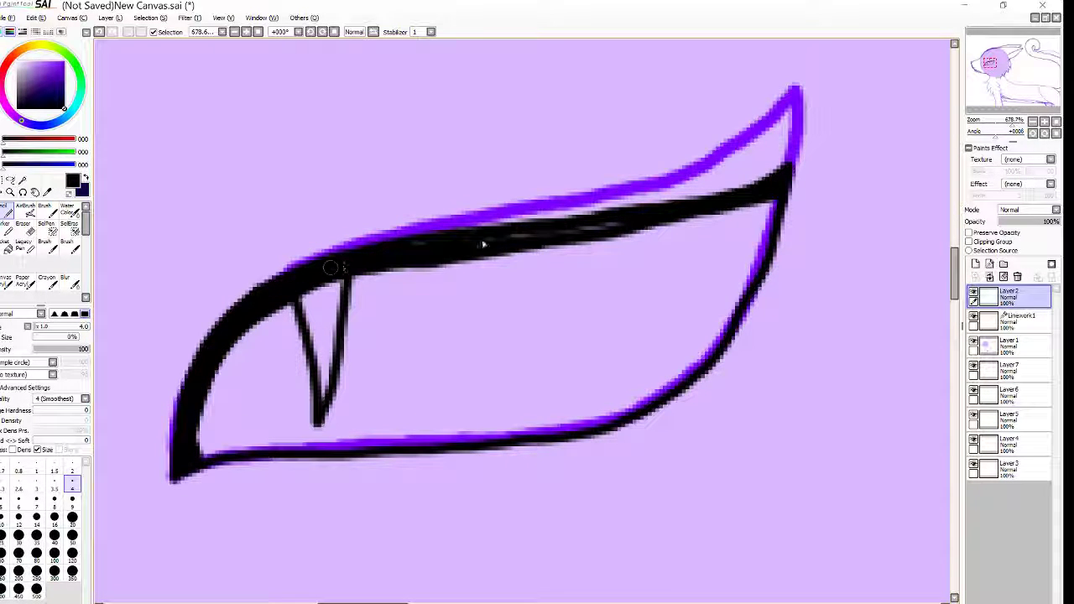
mouse_move(547, 245)
mouse_down()
mouse_move(752, 209)
mouse_move(319, 294)
mouse_move(225, 361)
mouse_up()
mouse_move(775, 207)
mouse_down()
mouse_move(726, 328)
mouse_move(486, 452)
mouse_move(235, 456)
mouse_move(457, 445)
mouse_up()
drag(719, 367, 625, 425)
mouse_move(744, 220)
mouse_down()
mouse_move(761, 268)
mouse_move(719, 304)
mouse_up()
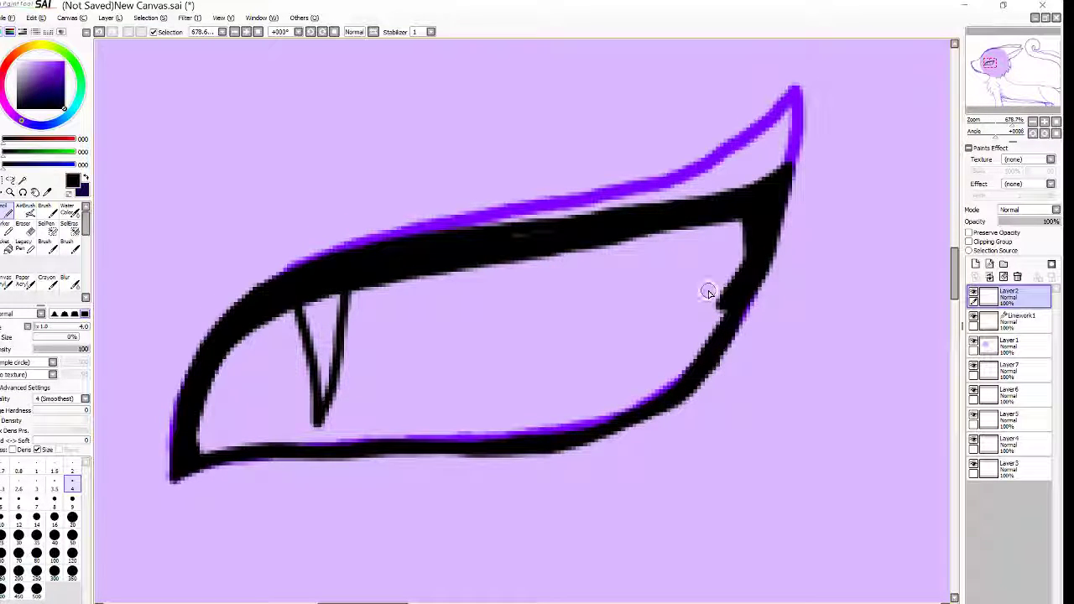
- Fill in the eye's rear corner and thicken the lower lid through to the front corner
drag(663, 267, 719, 299)
key(ctrl+z)
drag(623, 241, 753, 244)
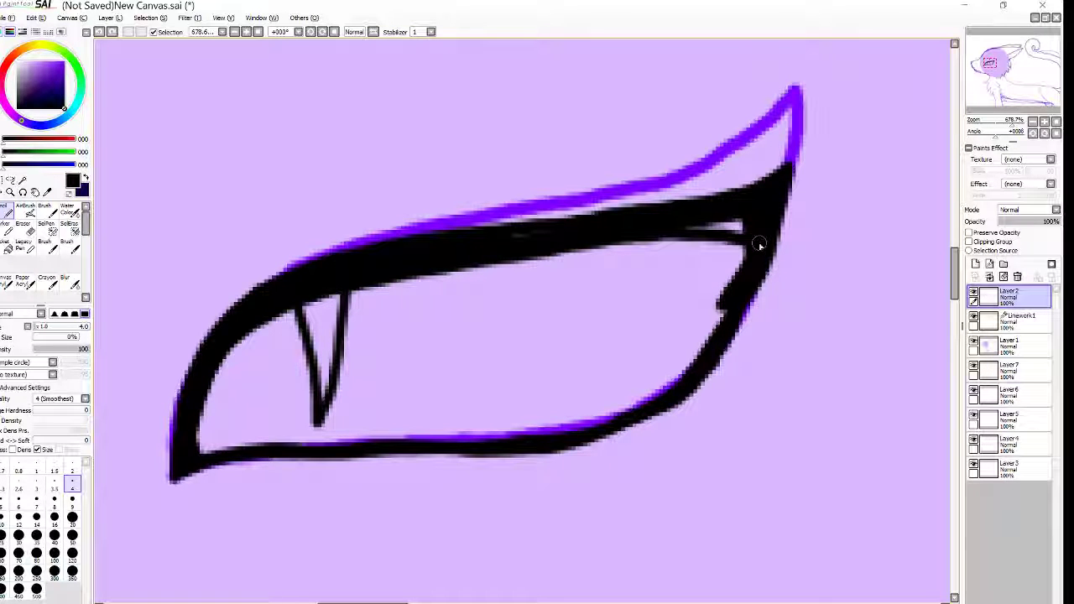
drag(688, 229, 743, 228)
mouse_move(739, 243)
mouse_down()
mouse_move(734, 283)
mouse_move(609, 431)
mouse_up()
drag(557, 453, 178, 479)
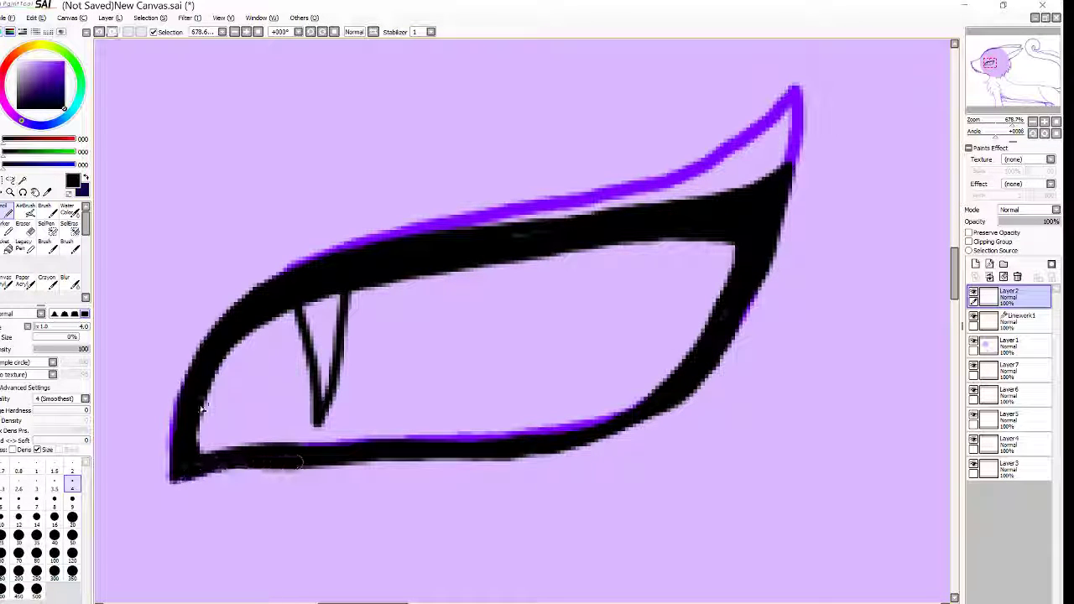
drag(201, 410, 208, 451)
- Trim the eye's outer rear edge and corner with a size 14 eraser
click(28, 227)
click(54, 466)
drag(640, 434, 747, 301)
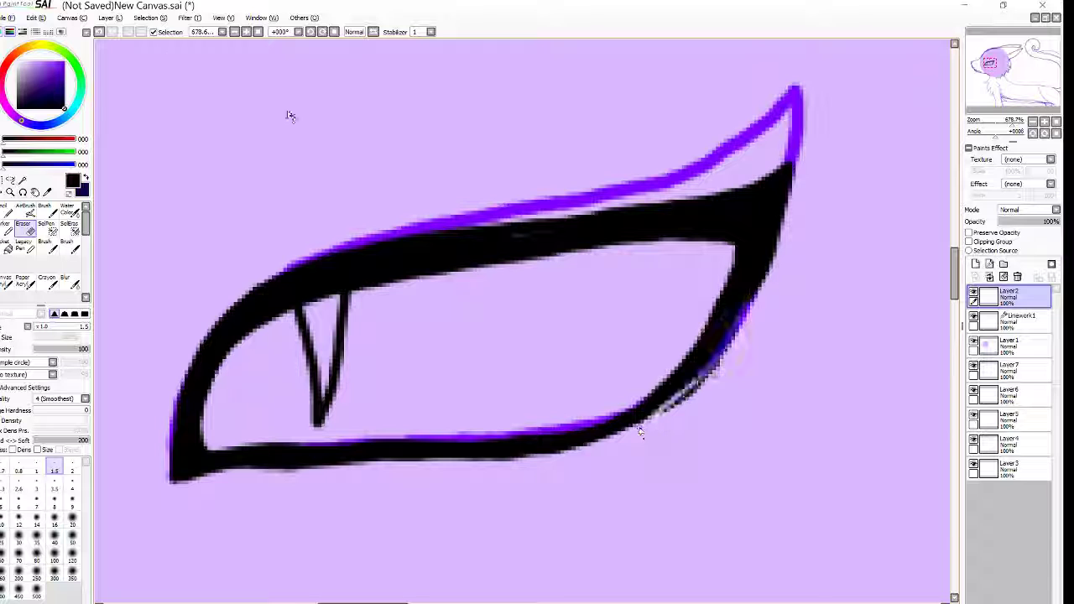
click(99, 32)
click(72, 537)
click(36, 520)
mouse_move(625, 432)
mouse_down()
mouse_move(683, 426)
mouse_move(772, 305)
mouse_move(752, 166)
mouse_up()
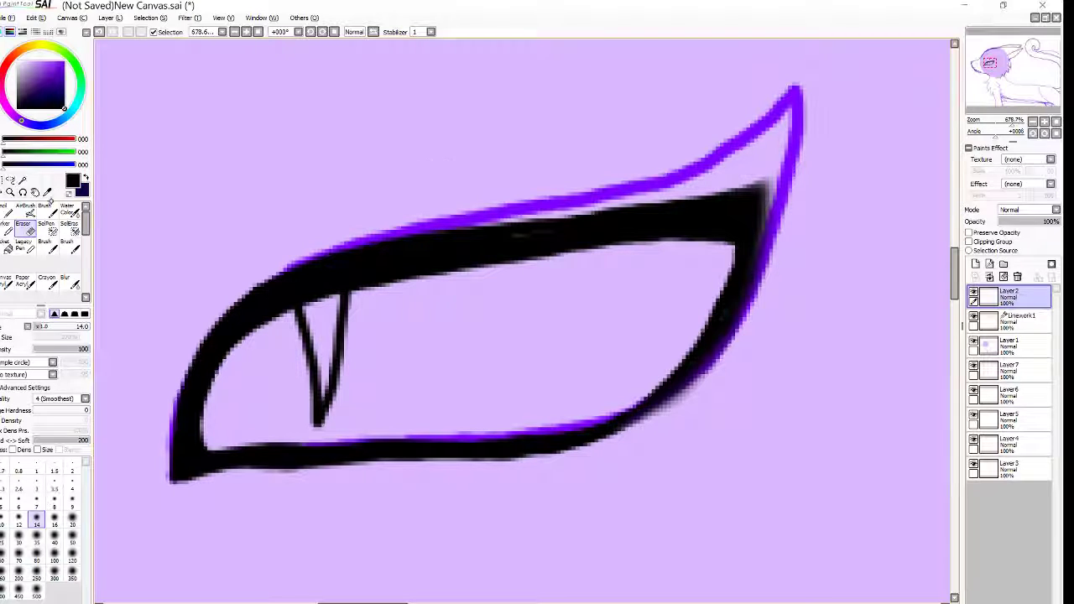
- Fill the pupil black, sharpen its tip with a size 2.6 eraser, and clean up the outer edges of both lids
click(7, 211)
mouse_move(305, 309)
mouse_down()
mouse_move(325, 377)
mouse_move(331, 318)
mouse_move(312, 419)
mouse_move(307, 378)
mouse_move(253, 325)
mouse_up()
click(26, 226)
drag(289, 393, 314, 438)
click(20, 484)
mouse_move(286, 329)
mouse_down()
mouse_move(318, 421)
mouse_move(354, 307)
mouse_up()
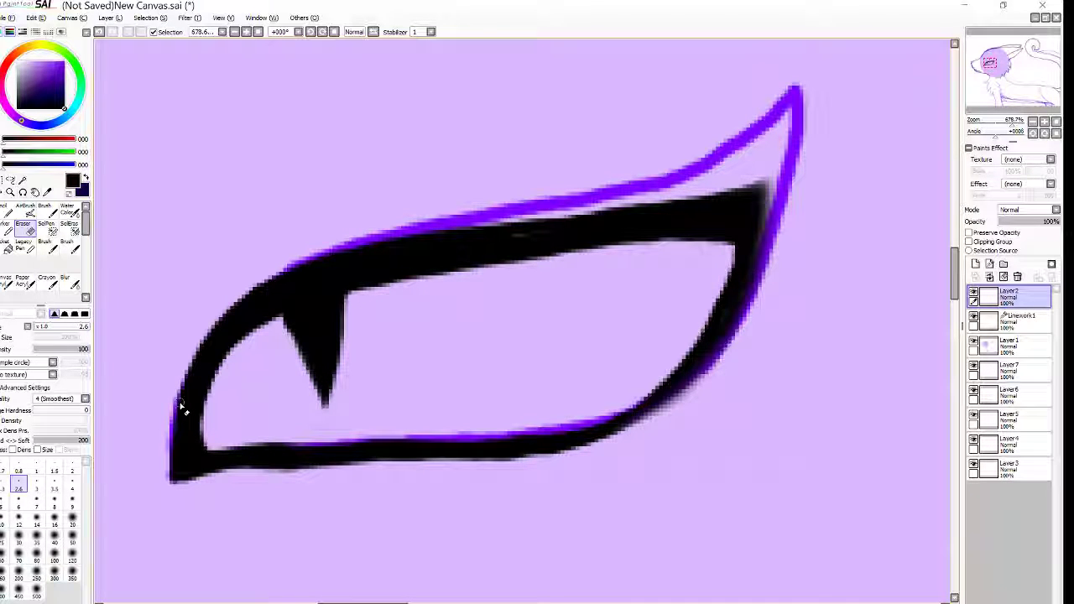
mouse_move(703, 384)
mouse_down()
mouse_move(448, 463)
mouse_move(329, 471)
mouse_up()
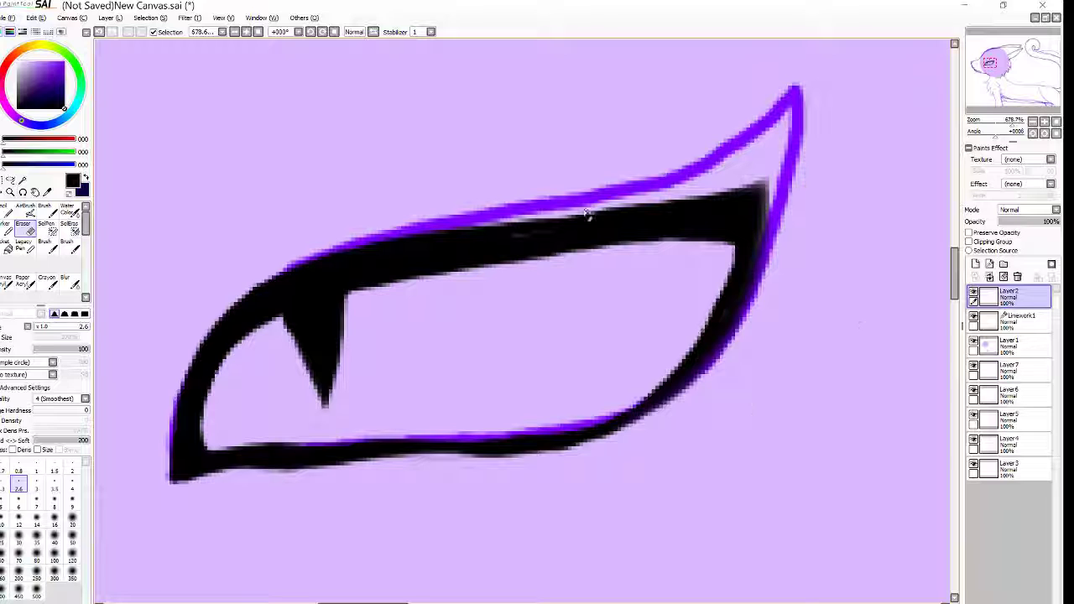
mouse_move(545, 213)
mouse_down()
mouse_move(367, 253)
mouse_move(203, 336)
mouse_move(277, 266)
mouse_move(479, 553)
mouse_up()
- Ink the throat and the pointed fur tufts down the front of the chest with a size 4 pencil
click(1056, 122)
click(5, 212)
click(10, 192)
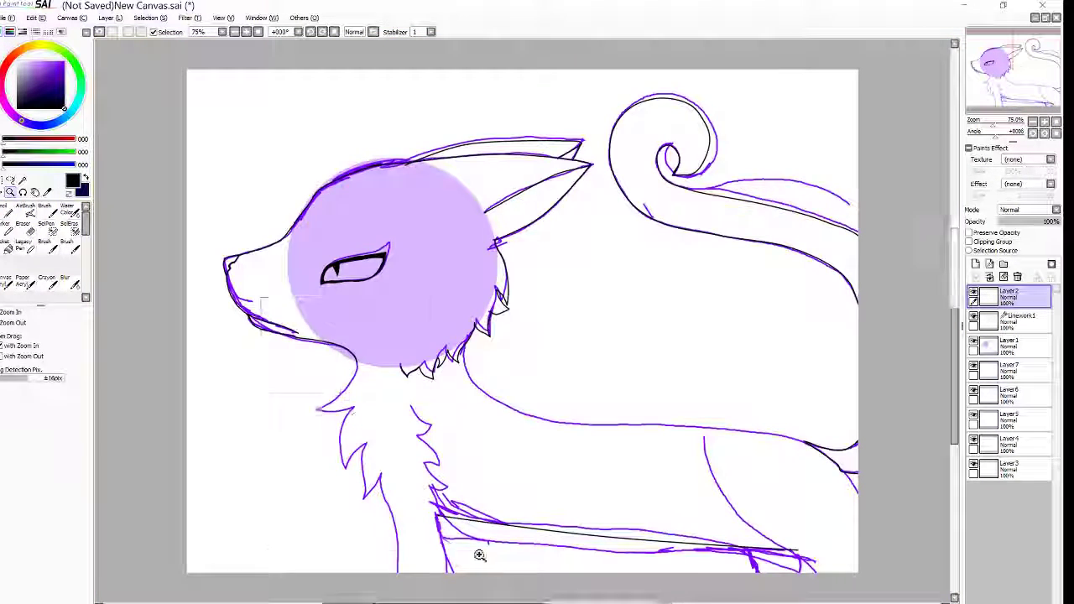
click(5, 212)
mouse_move(496, 180)
mouse_down()
mouse_move(464, 293)
mouse_move(464, 386)
mouse_up()
drag(466, 339, 495, 429)
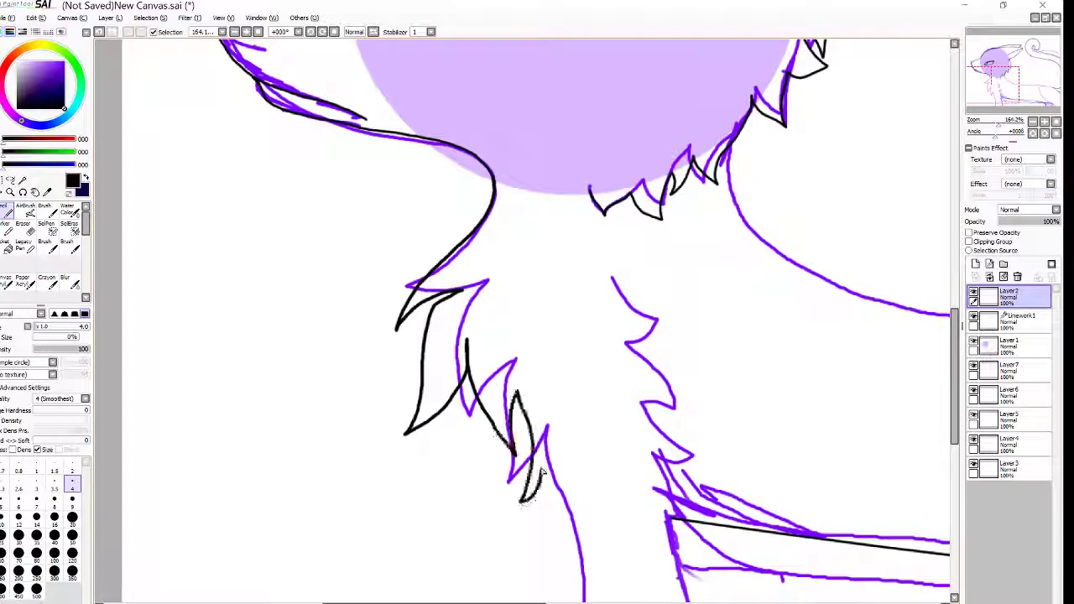
drag(541, 469, 573, 535)
- Extend the foreleg's front line down to the canvas edge and ink the fur tufts along the back of the chest
drag(954, 337, 954, 385)
drag(574, 324, 575, 334)
drag(610, 81, 663, 310)
- Ink the curved front of the thigh down to the canvas edge and the rump line below the tail base
drag(434, 603, 673, 602)
drag(345, 146, 446, 334)
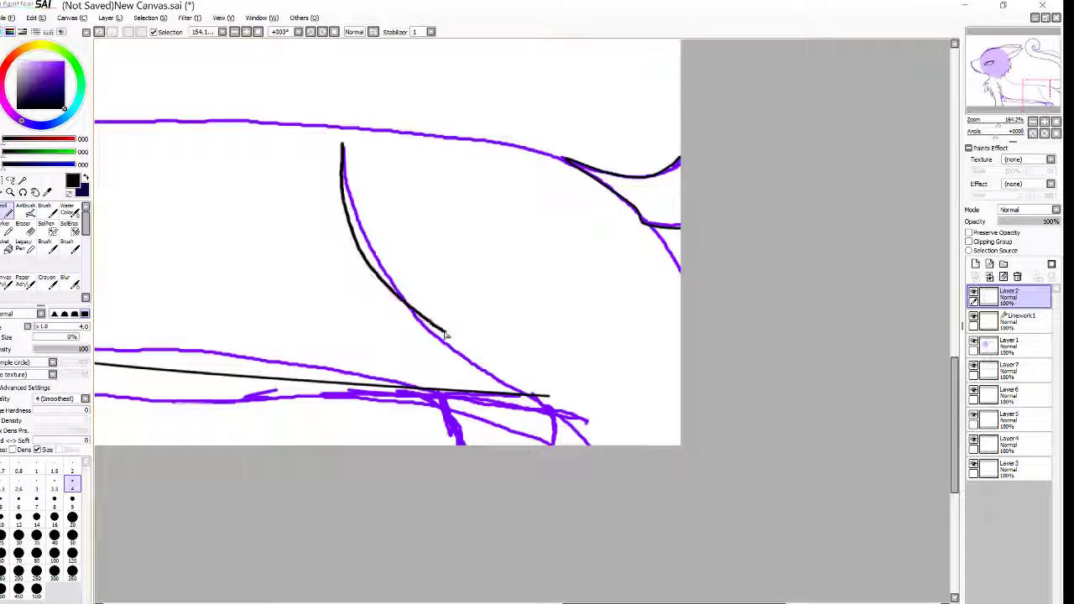
click(99, 33)
mouse_move(346, 147)
mouse_down()
mouse_move(383, 283)
mouse_move(587, 445)
mouse_up()
drag(643, 222, 699, 330)
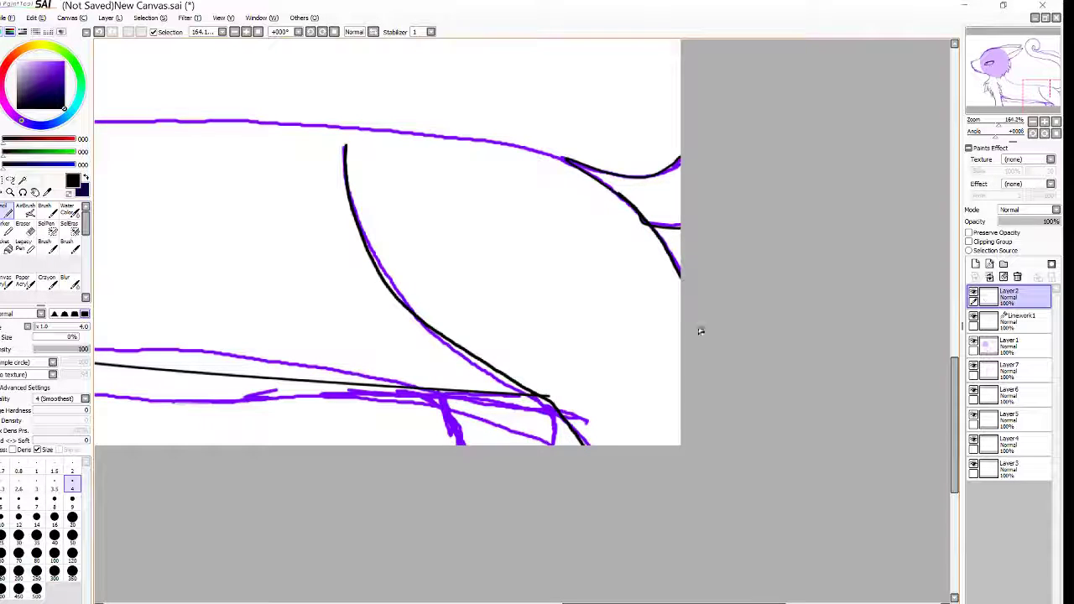
- Try to ink the back from the neck to the tail base with several small fur tufts
drag(698, 602, 532, 602)
drag(954, 370, 947, 302)
scroll(947, 301, up, 1)
drag(451, 256, 538, 344)
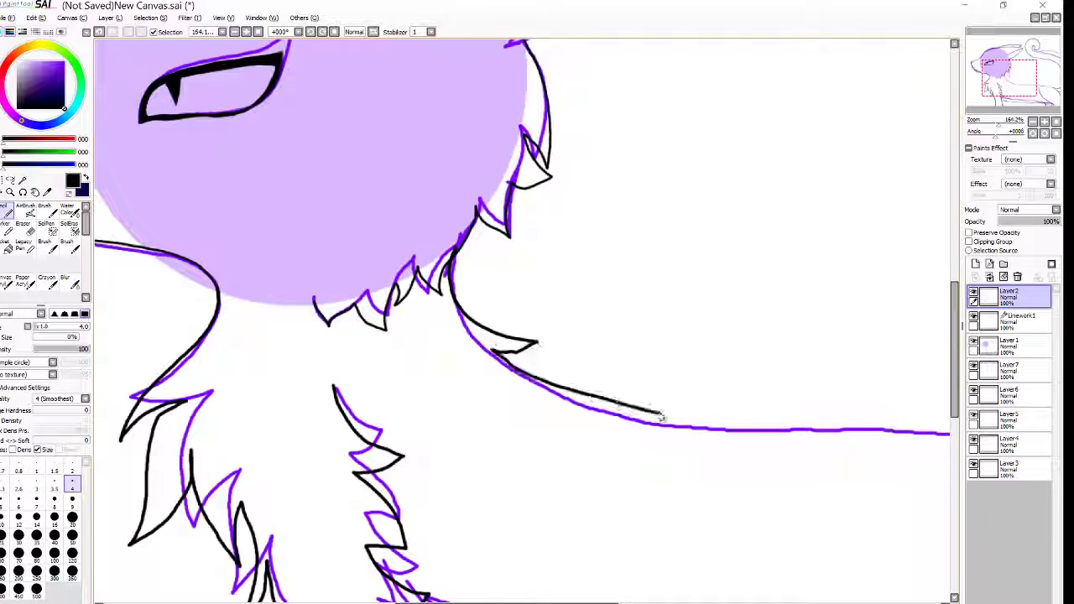
mouse_move(661, 417)
mouse_down()
mouse_move(946, 431)
mouse_move(990, 414)
mouse_up()
drag(997, 415, 637, 414)
drag(754, 442, 841, 472)
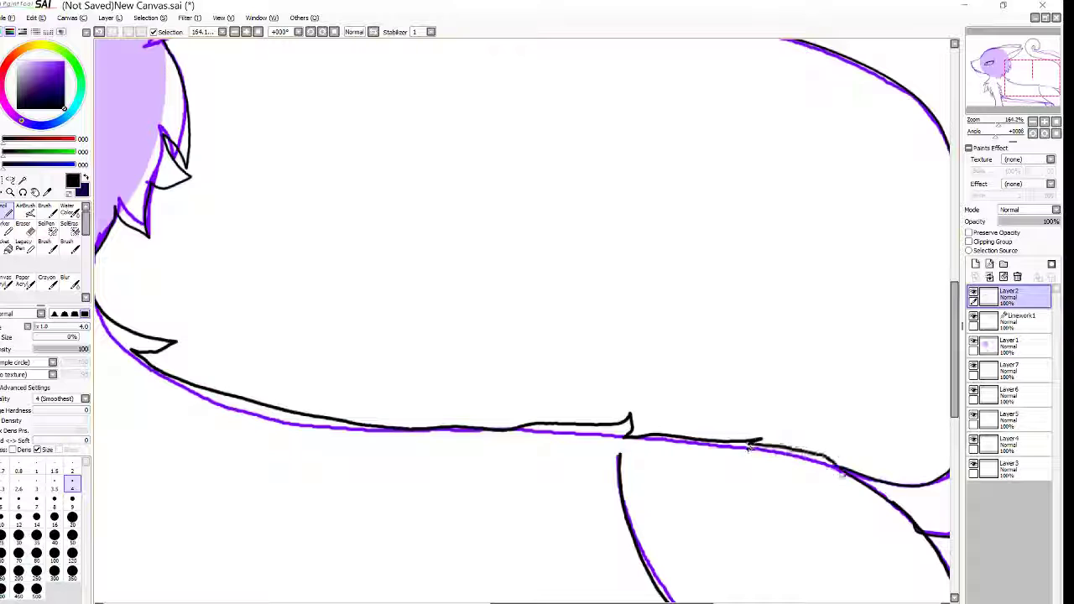
click(100, 32)
click(101, 31)
- Ink the back as one line with a single pointed tuft, and add small fur tufts at the nape
click(198, 302)
mouse_move(116, 338)
mouse_down()
mouse_move(165, 392)
mouse_move(278, 425)
mouse_move(667, 439)
mouse_move(839, 470)
mouse_up()
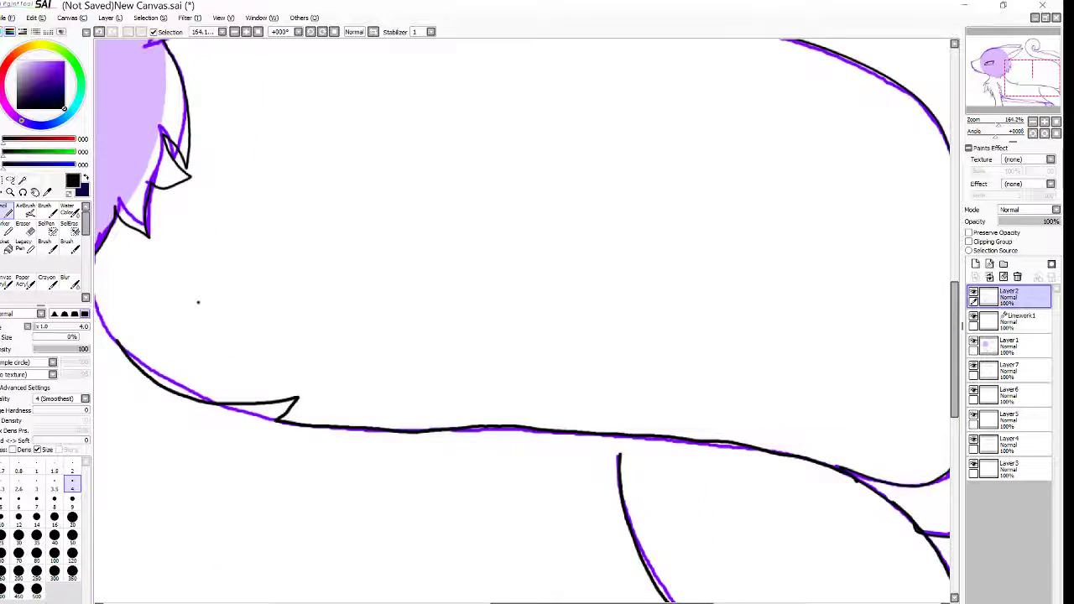
drag(198, 302, 354, 302)
drag(954, 348, 954, 305)
drag(602, 603, 474, 602)
scroll(843, 480, left, 3)
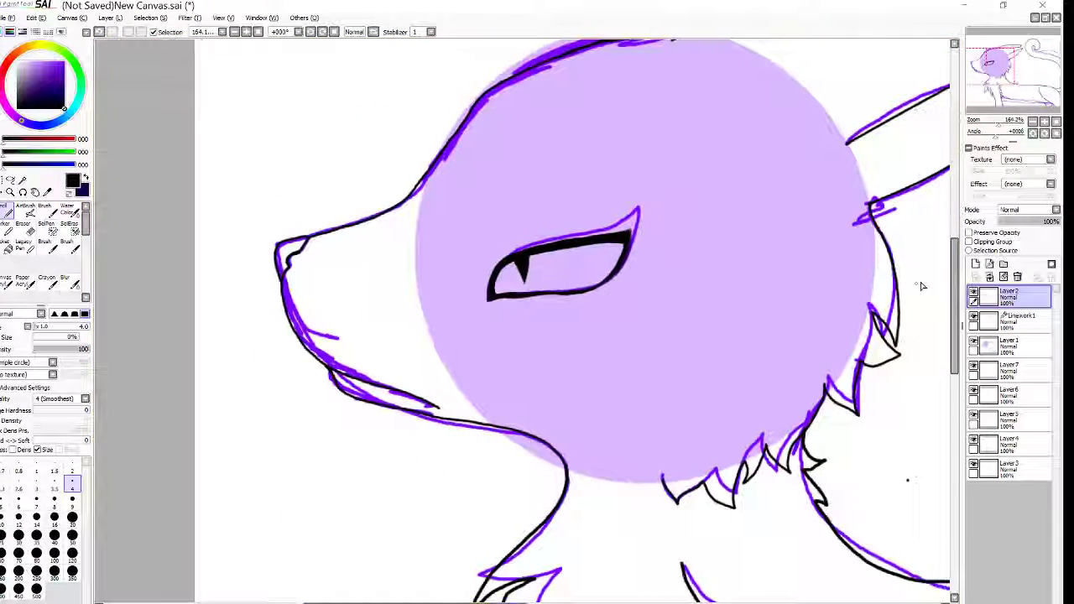
- Hide and delete the purple sketch on Layer1, and delete Layer7
scroll(918, 283, down, 5)
scroll(850, 331, down, 4)
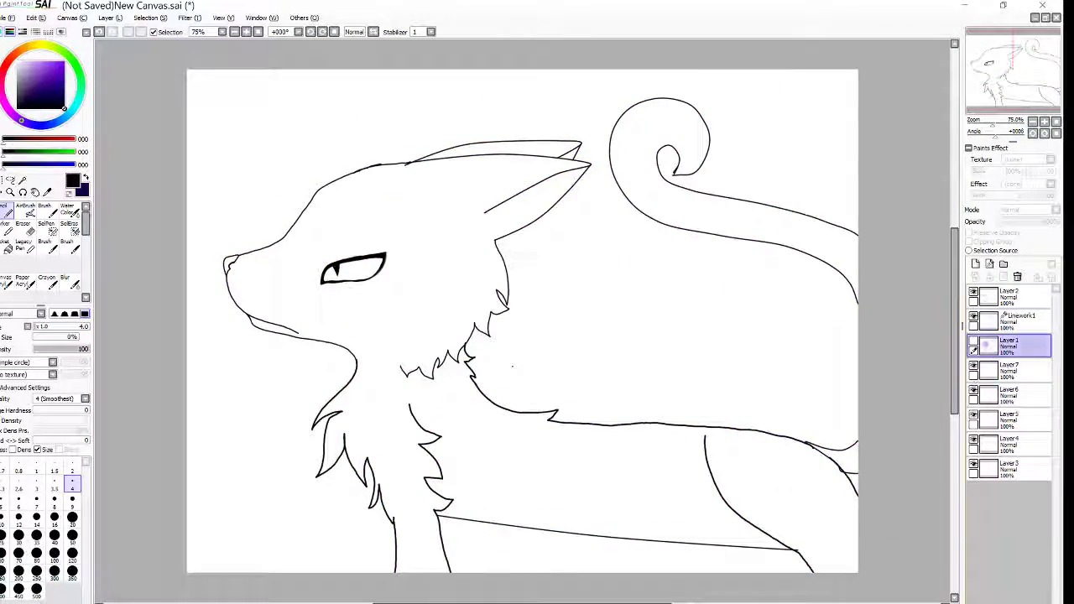
click(1016, 277)
click(1016, 277)
- Move the Linework1 lines into Layer2 and delete the Linework1 layer
click(1009, 297)
drag(1006, 321, 1003, 292)
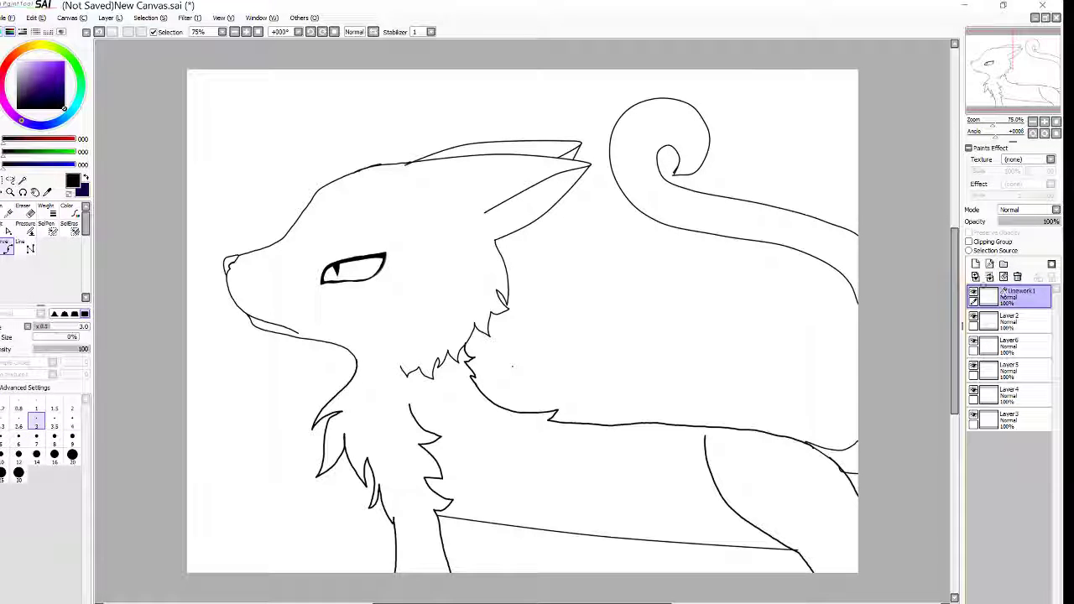
click(1009, 319)
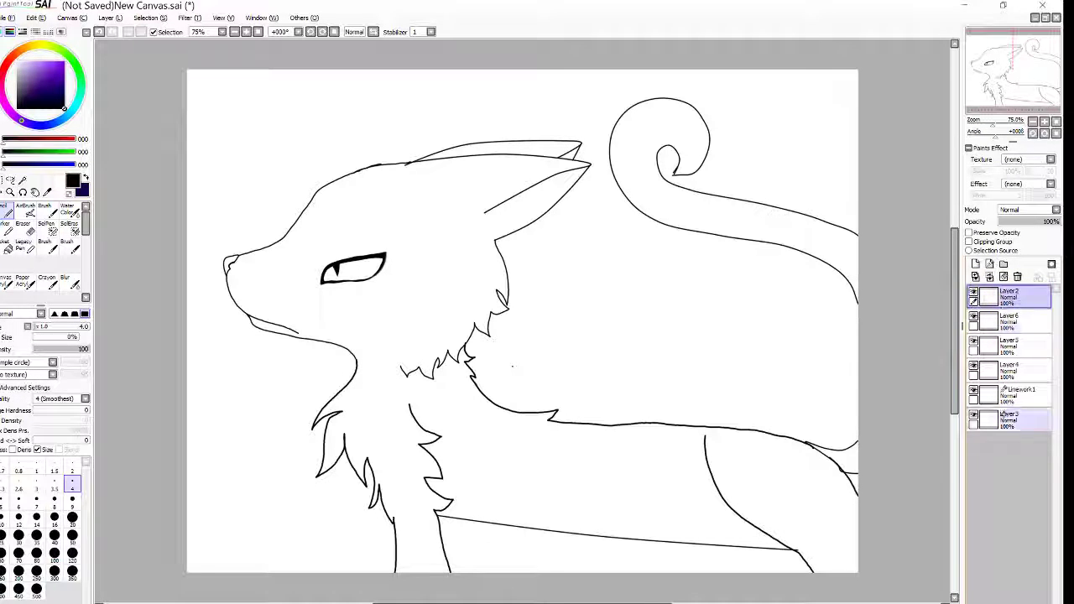
click(1010, 395)
click(1017, 277)
- Select the fox's head, body and legs on Layer2 with the Magic Wand, and set the Selection Pen to size 9
click(1008, 321)
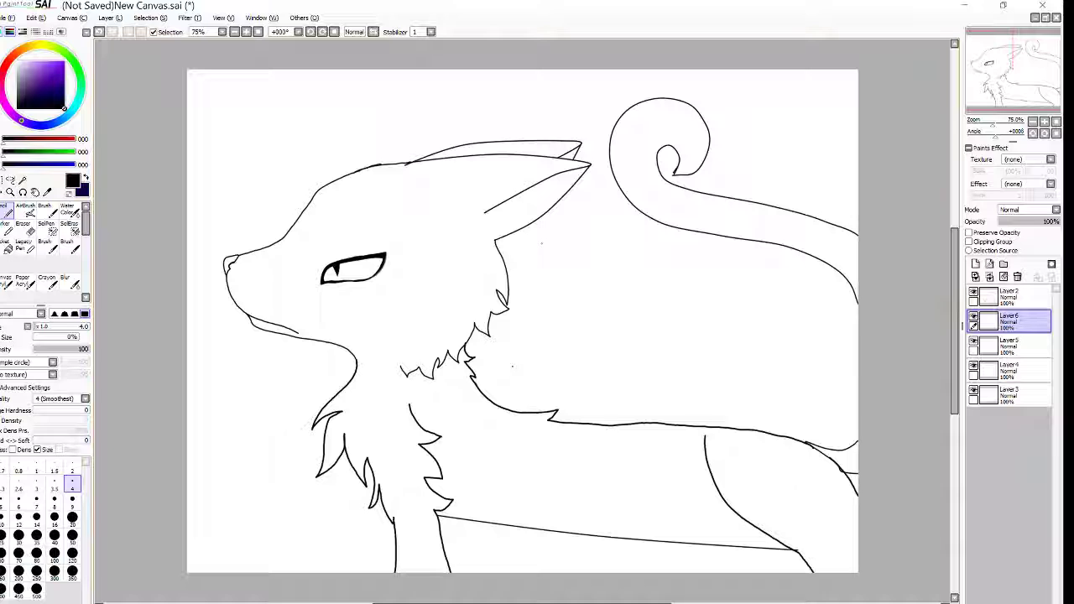
click(23, 180)
click(356, 242)
key(ctrl+d)
click(1009, 297)
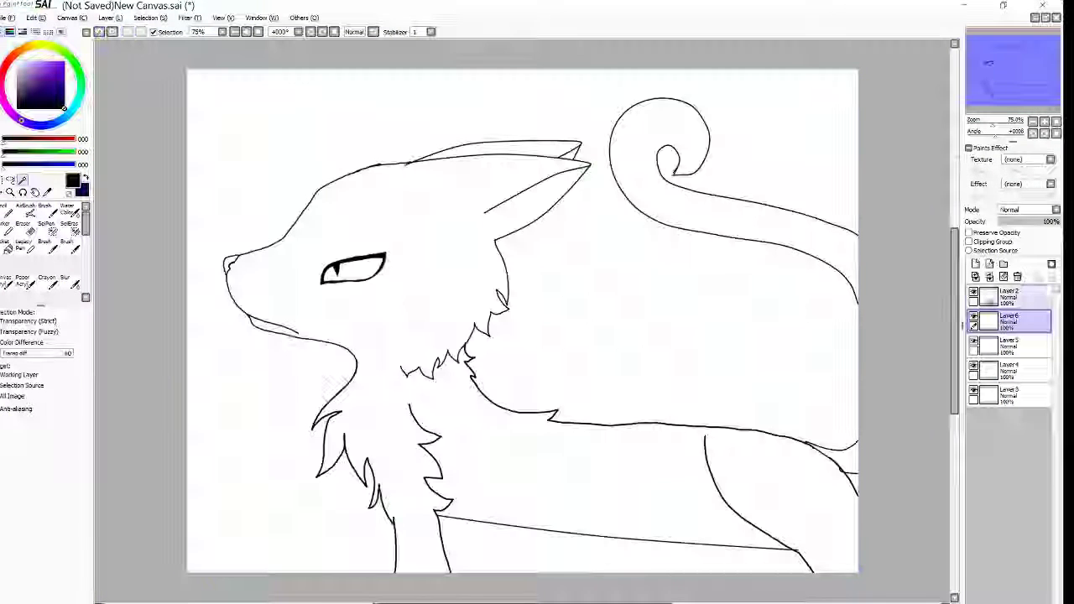
click(406, 227)
click(47, 229)
click(72, 501)
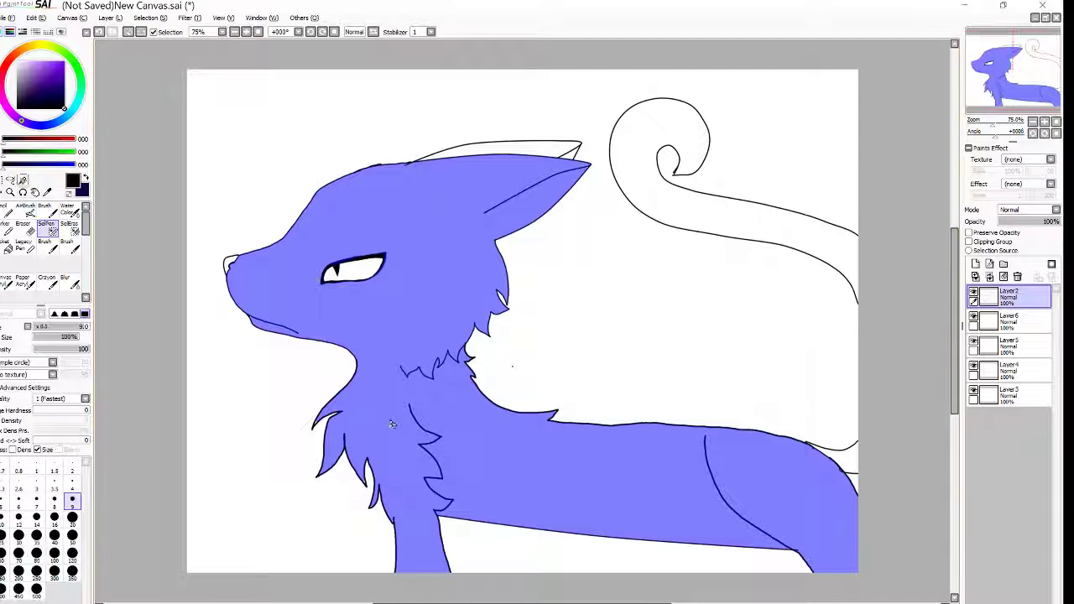
- Add the curled tail, the tail base and the far ear to the selection with the Magic Wand
click(22, 180)
click(805, 230)
click(849, 462)
click(547, 149)
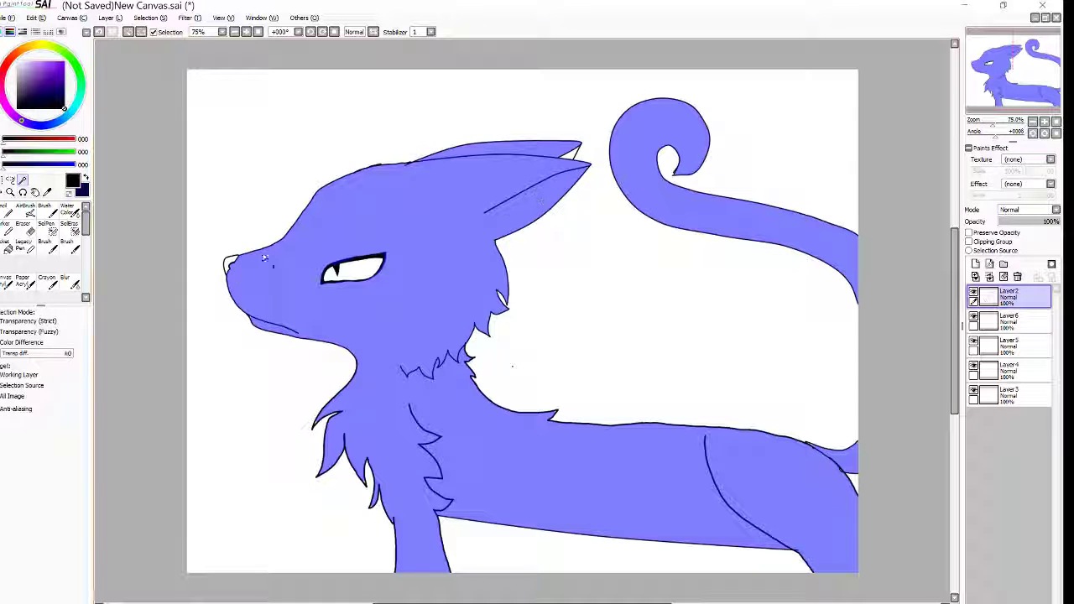
- Extend the selection into the narrow chest fur tips with a size 2 Selection Pen
click(52, 229)
click(11, 192)
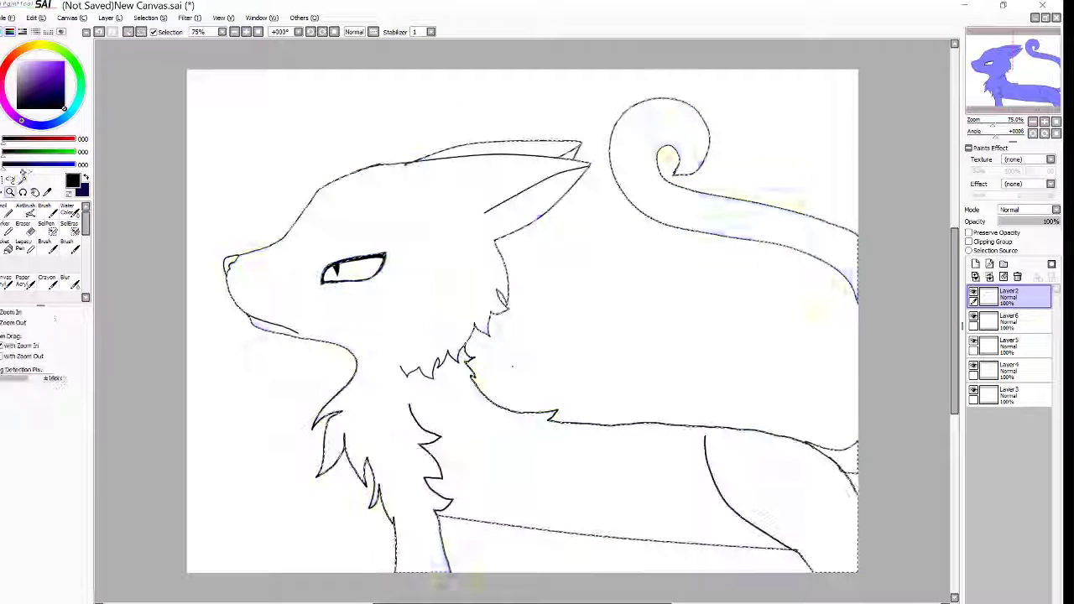
drag(364, 392, 331, 580)
click(52, 229)
click(73, 465)
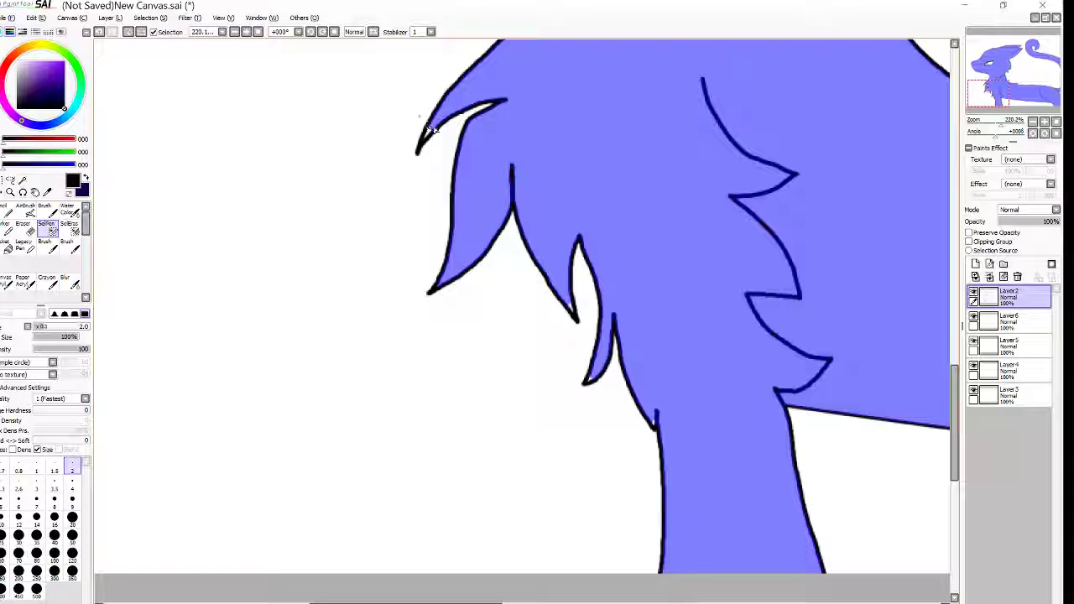
drag(435, 126, 424, 145)
- Touch up the selection along the back outline near the tail base with the Selection Pen and check the remaining outline for gaps
scroll(696, 415, up, 10)
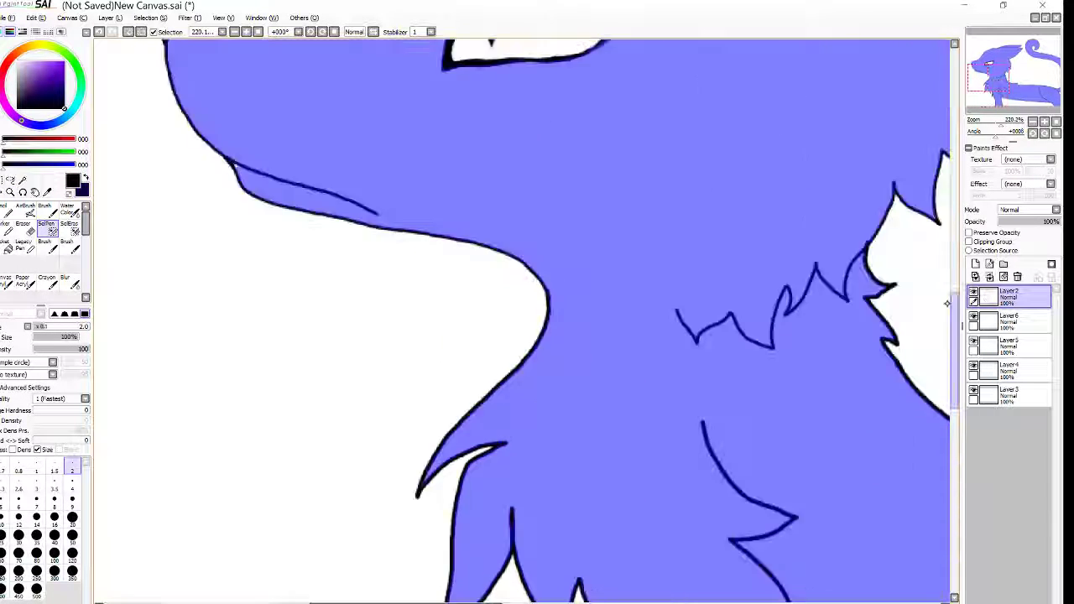
scroll(689, 292, down, 15)
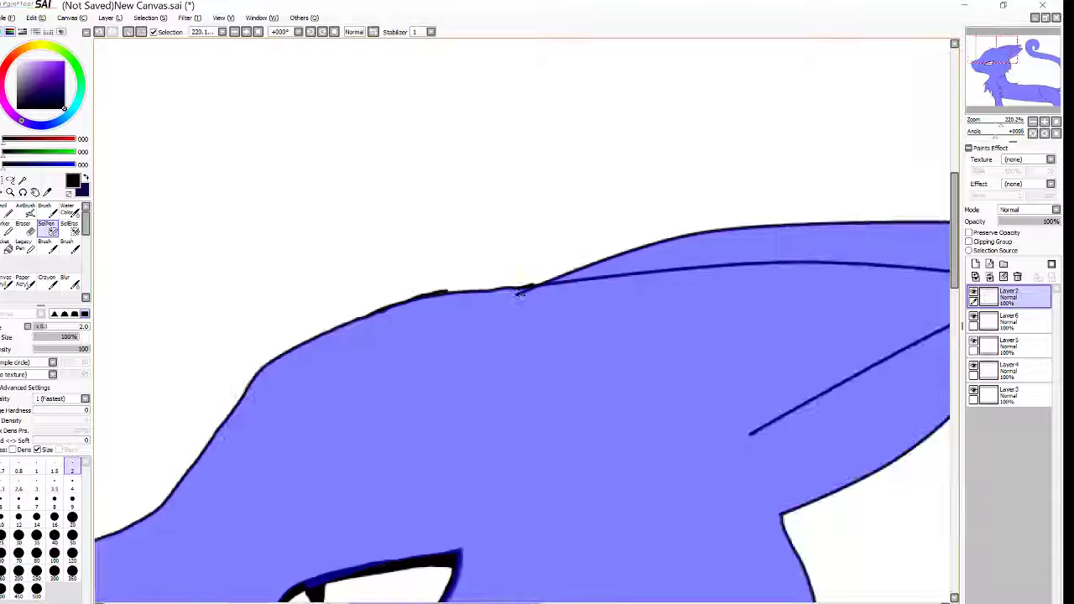
scroll(890, 348, right, 5)
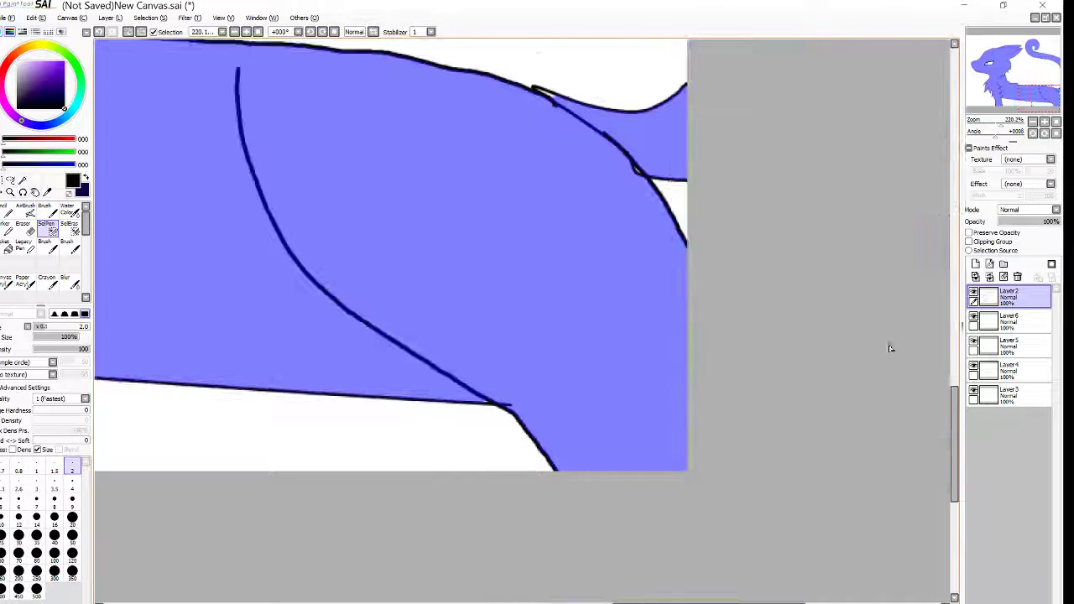
drag(552, 101, 534, 88)
drag(954, 411, 938, 217)
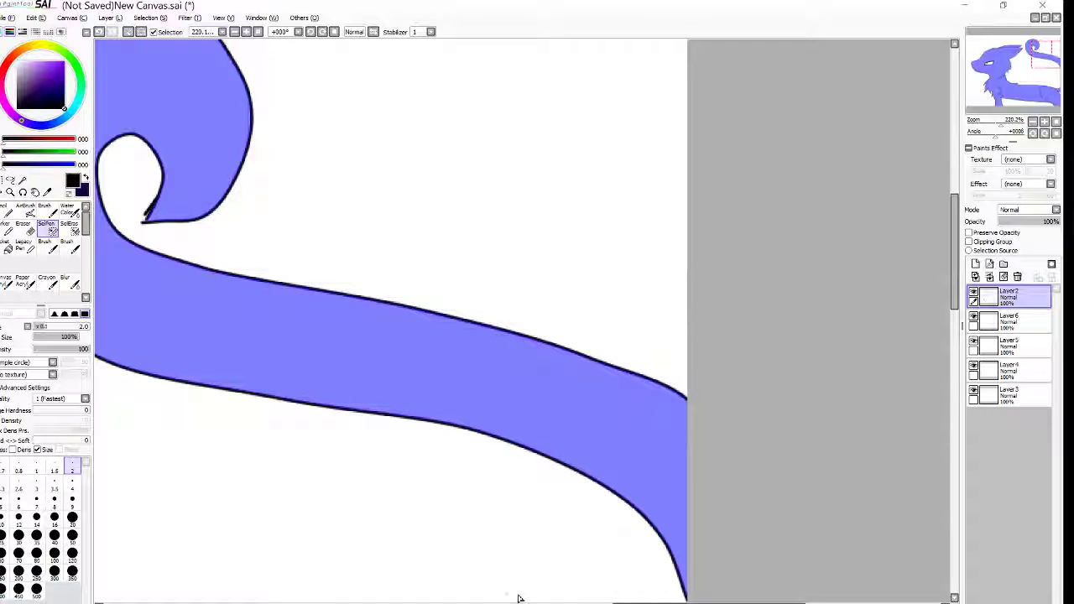
drag(520, 598, 322, 595)
click(1046, 121)
click(1045, 122)
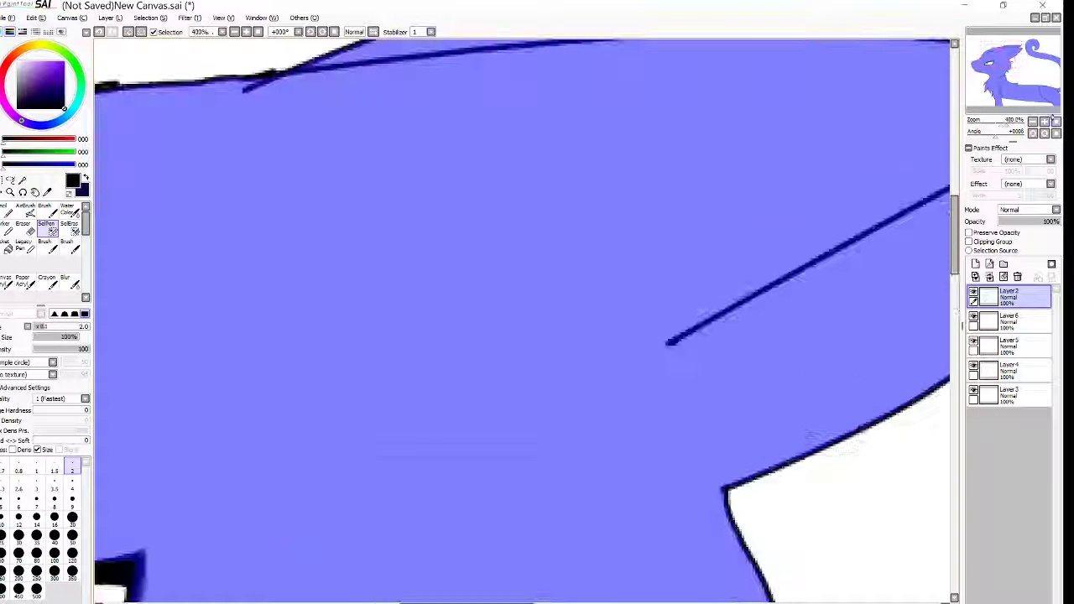
click(1055, 120)
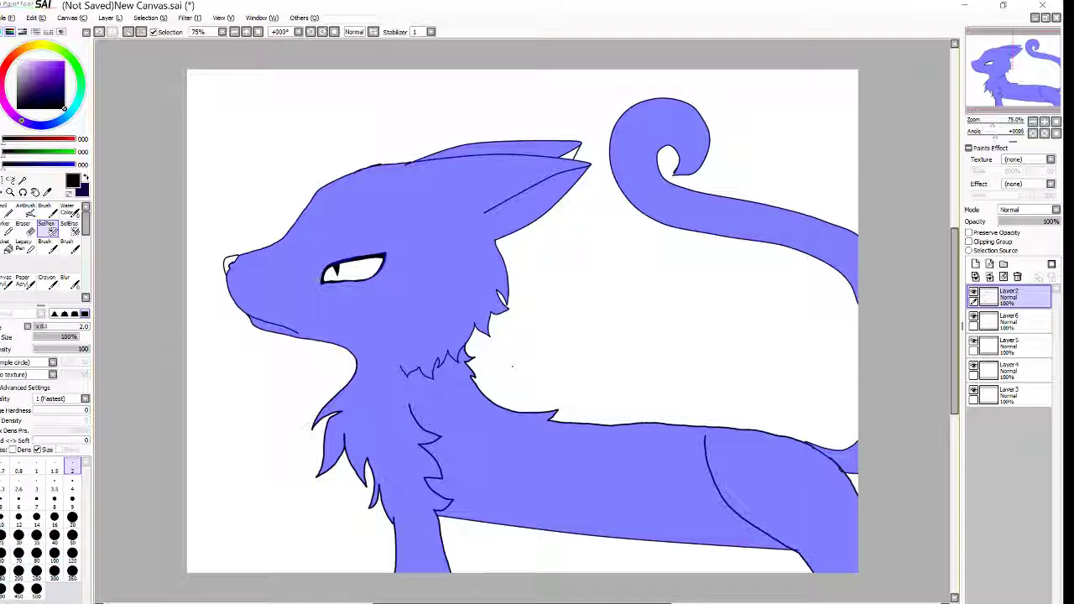
- Choose a dark brown colour (RGB 111, 60, 22) and set the Pencil to size 350
click(2, 77)
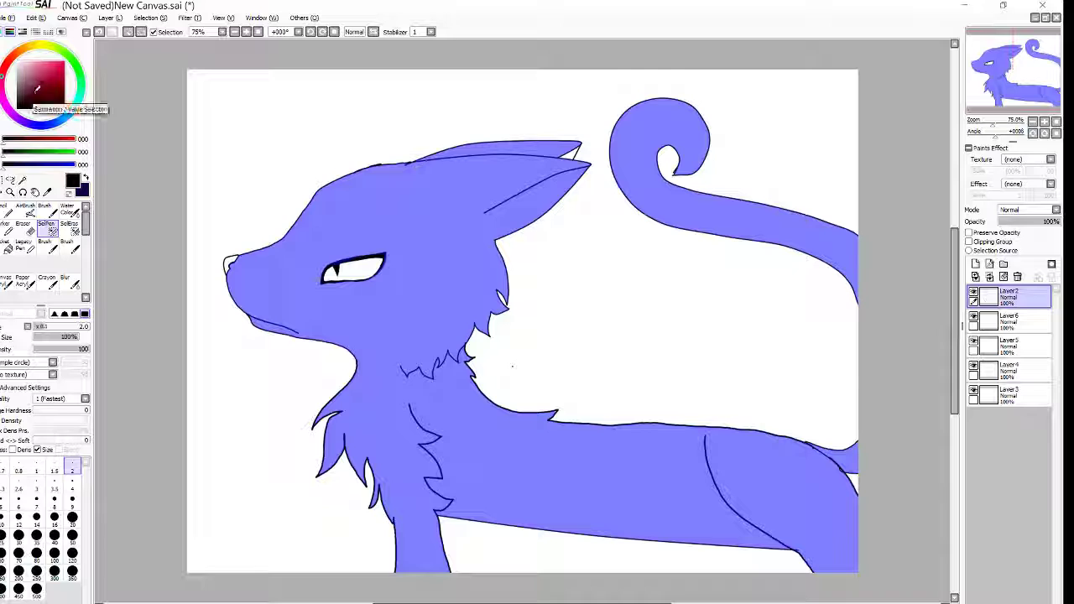
click(18, 52)
click(35, 87)
click(6, 212)
mouse_move(334, 214)
mouse_down()
mouse_move(383, 426)
mouse_move(464, 478)
mouse_up()
click(72, 573)
drag(251, 277, 314, 243)
drag(289, 310, 432, 541)
key(ctrl+z)
key(ctrl+z)
- Paint the whole selected fox body, head and tail dark brown on Layer6
click(1014, 370)
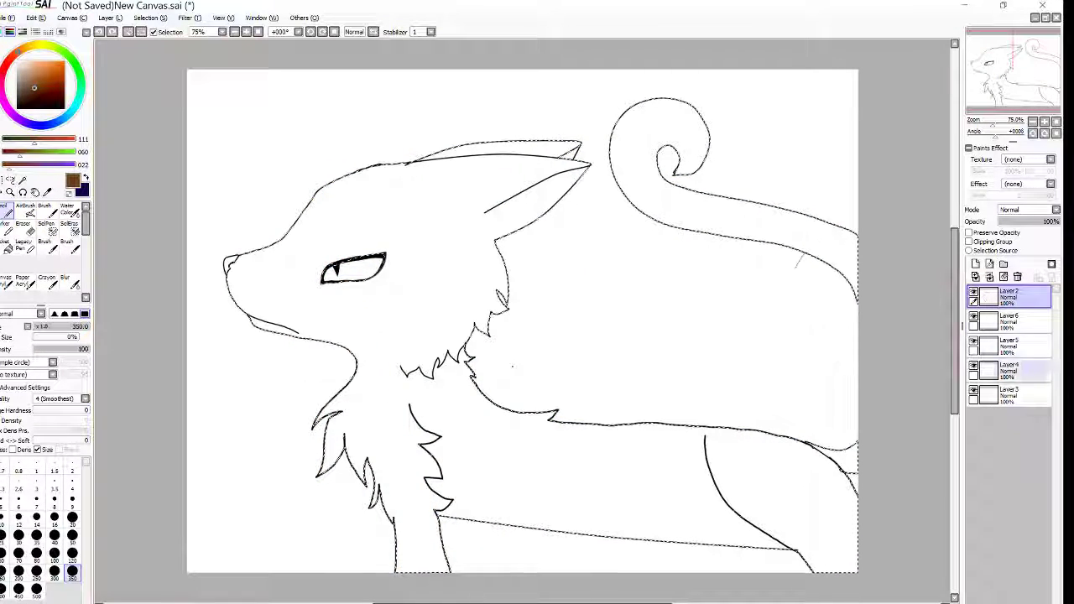
click(1015, 321)
drag(310, 214, 323, 323)
drag(230, 323, 869, 533)
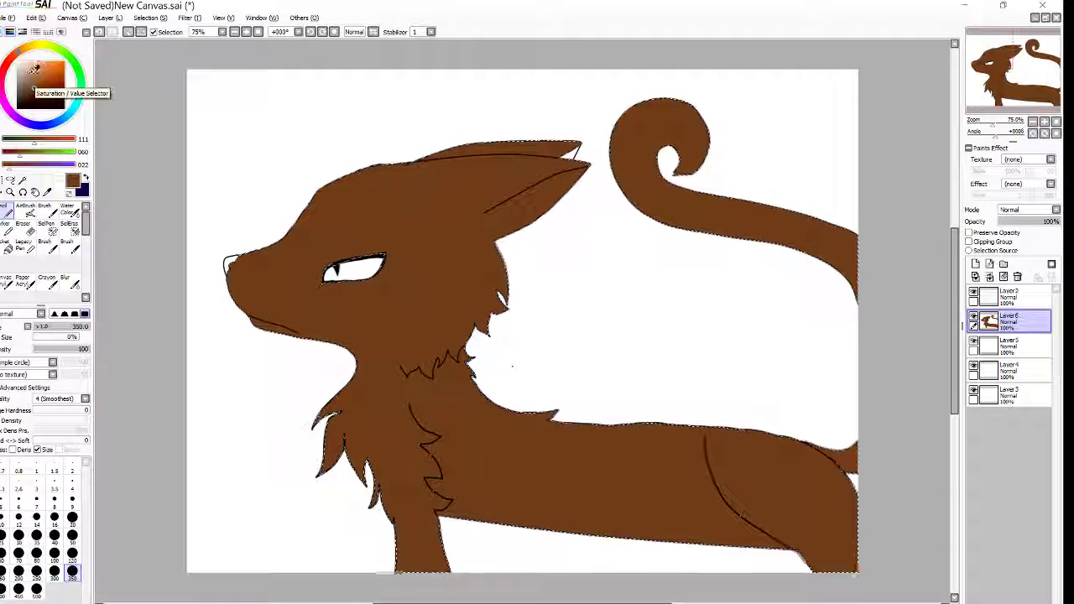
- Paint a row of triangular red (RGB 255, 13, 0) stripes along the back with a size 20 Pencil
click(7, 63)
click(64, 61)
click(72, 517)
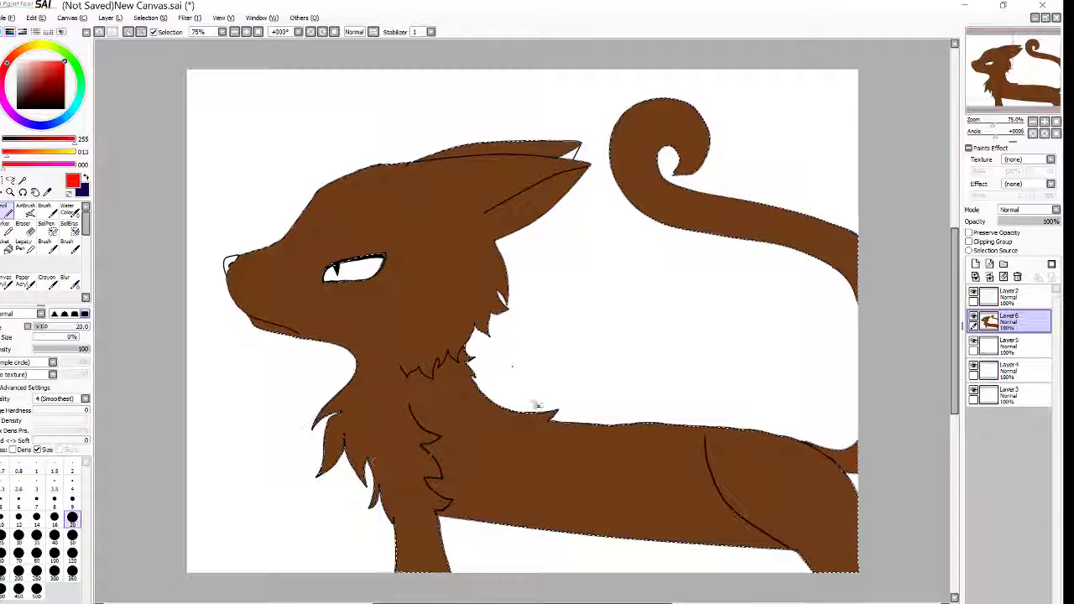
drag(490, 406, 554, 412)
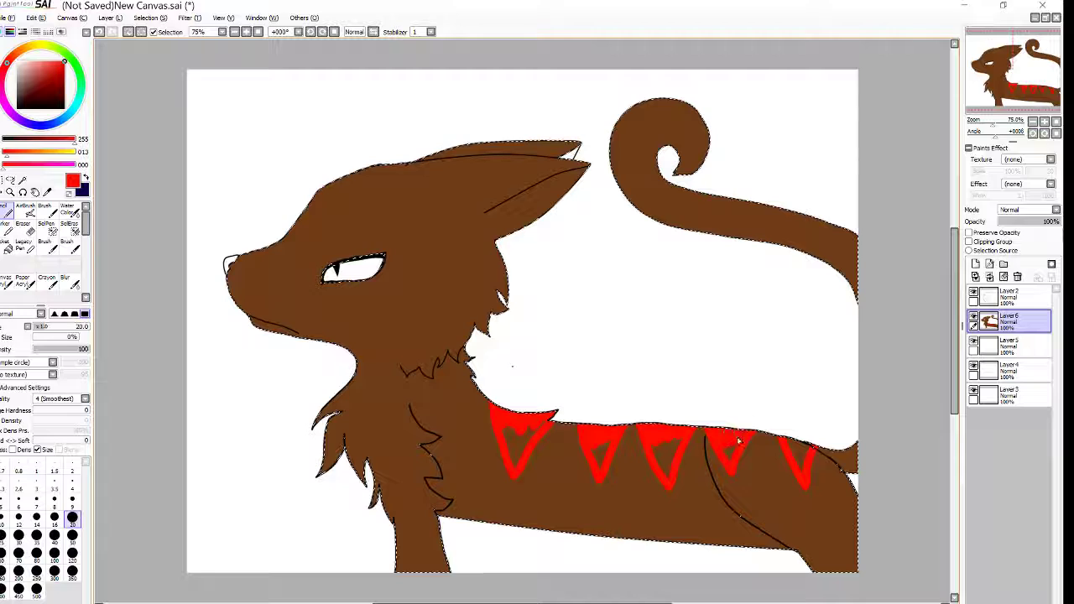
- Paint red bands across the tail base and curled tail, and colour the chest fur and forehead marking red
drag(841, 447, 858, 470)
drag(854, 238, 841, 267)
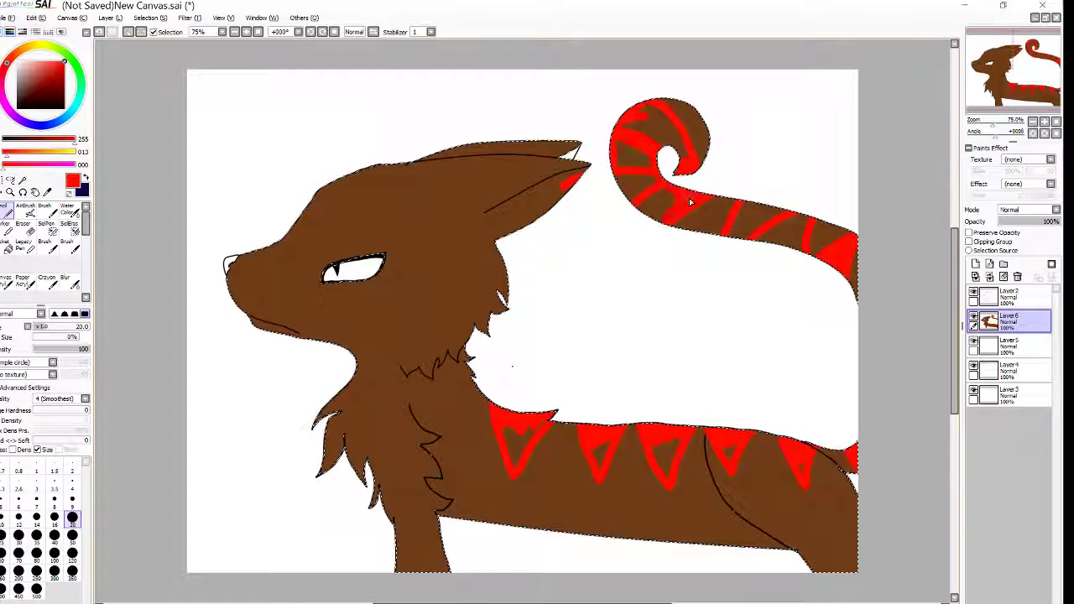
drag(752, 216, 755, 228)
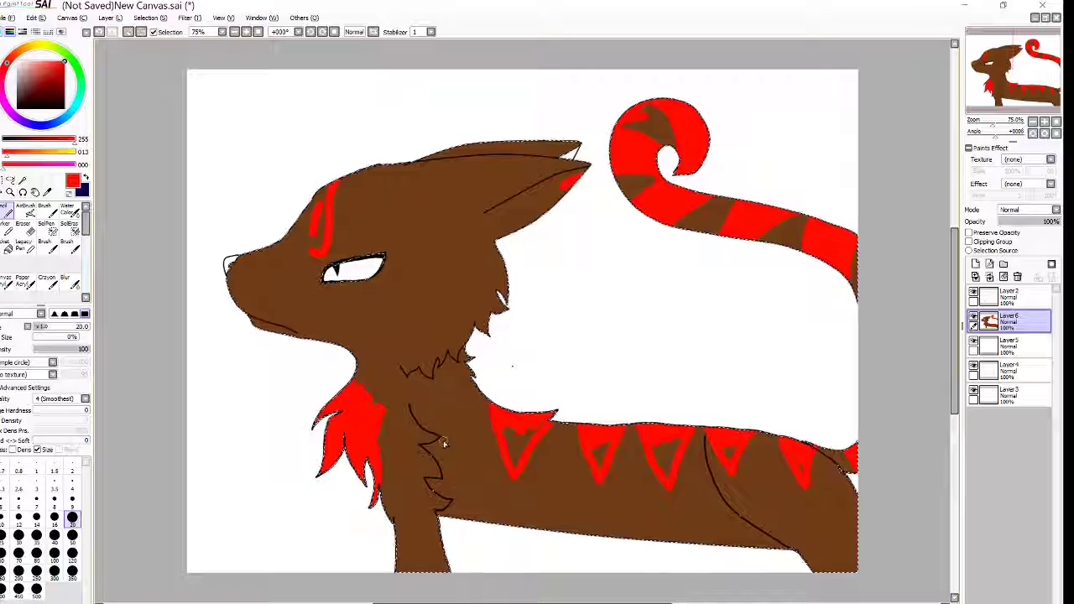
- Paint a red patch behind the neck and red spiked markings on the cheek fur and ears
drag(471, 364, 451, 384)
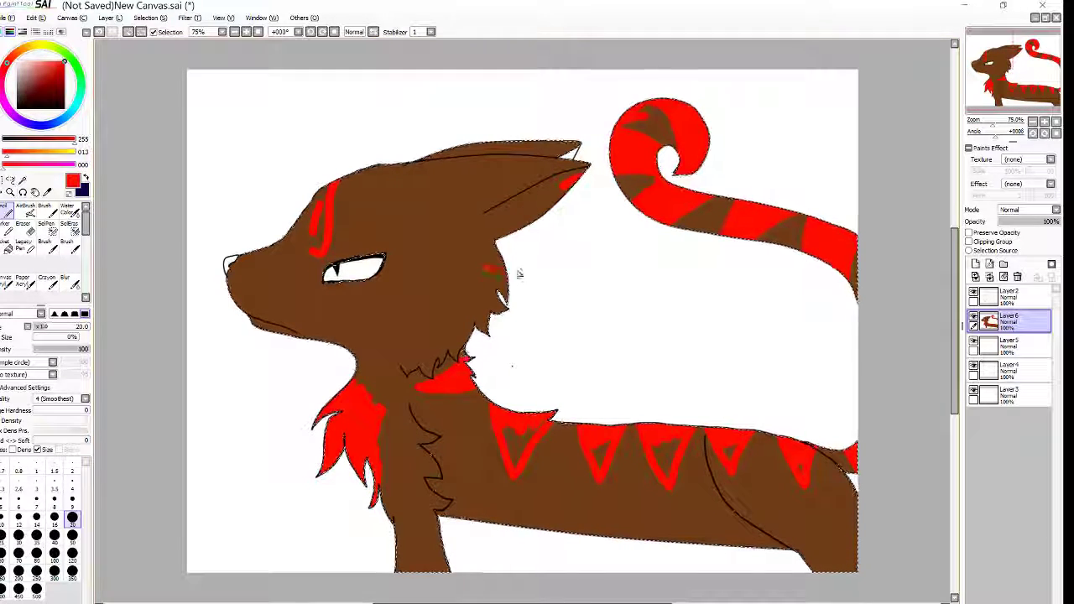
mouse_move(481, 342)
mouse_down()
mouse_move(440, 359)
mouse_move(473, 345)
mouse_up()
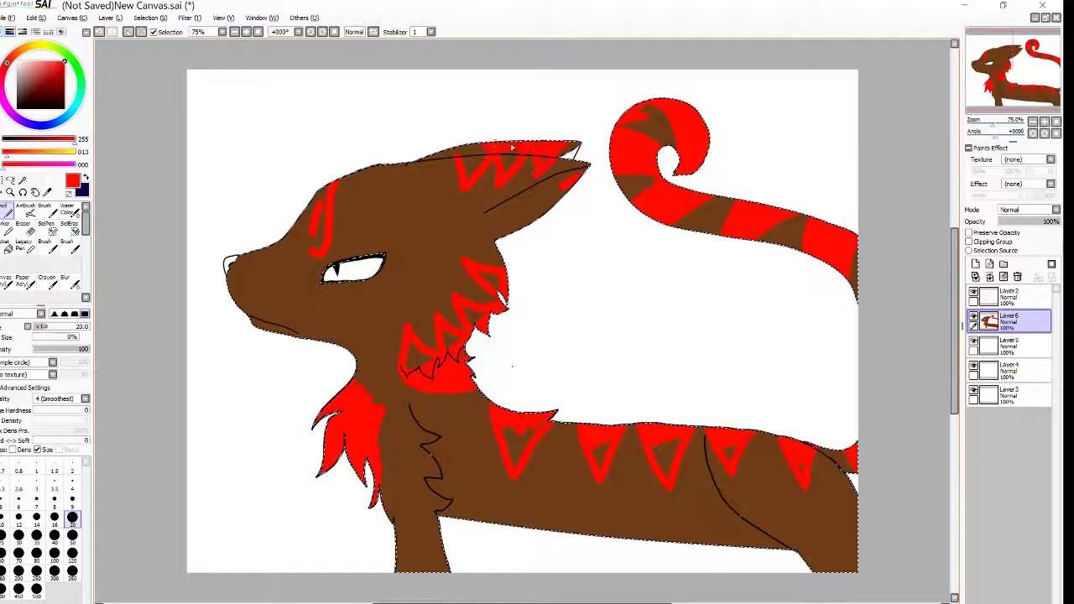
drag(471, 159, 506, 174)
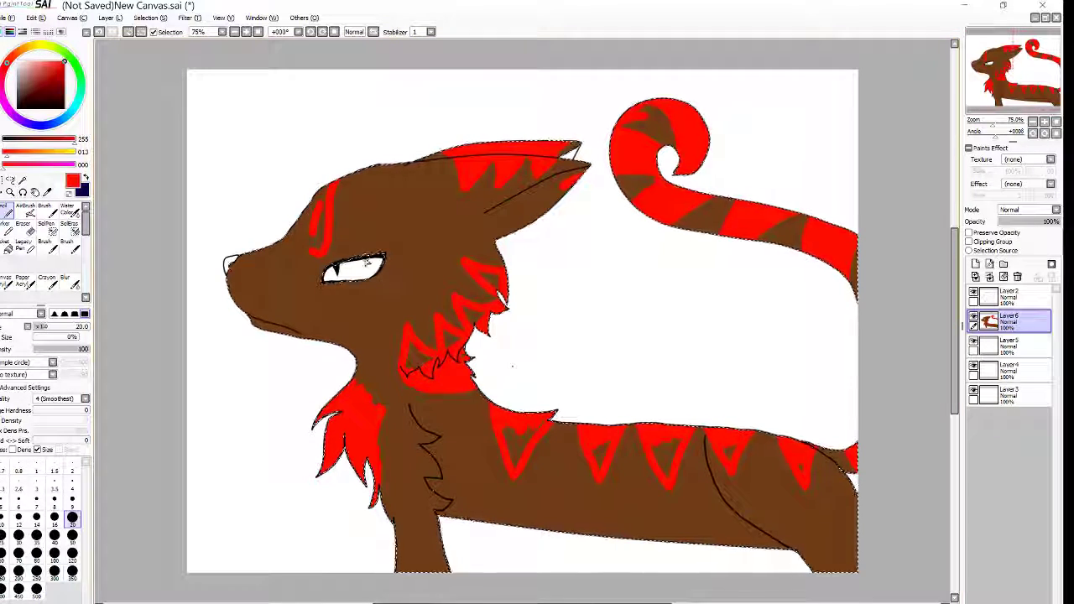
- Fill the brown gaps inside the five back triangles and the cheek spikes with red using the Bucket
click(7, 247)
click(517, 438)
click(599, 451)
click(667, 453)
click(732, 453)
click(802, 471)
click(460, 331)
click(439, 345)
click(412, 359)
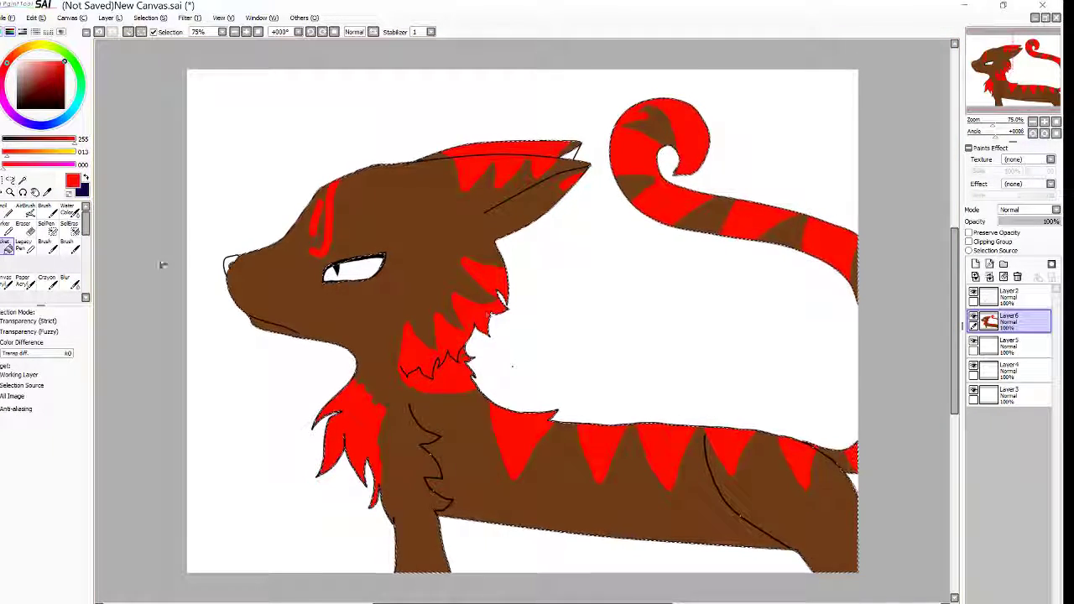
- Break up the red forehead marking with brown fur-like streaks, using the body colour and a size 5 Pencil
click(10, 192)
drag(269, 192, 325, 265)
click(47, 192)
click(304, 472)
click(7, 212)
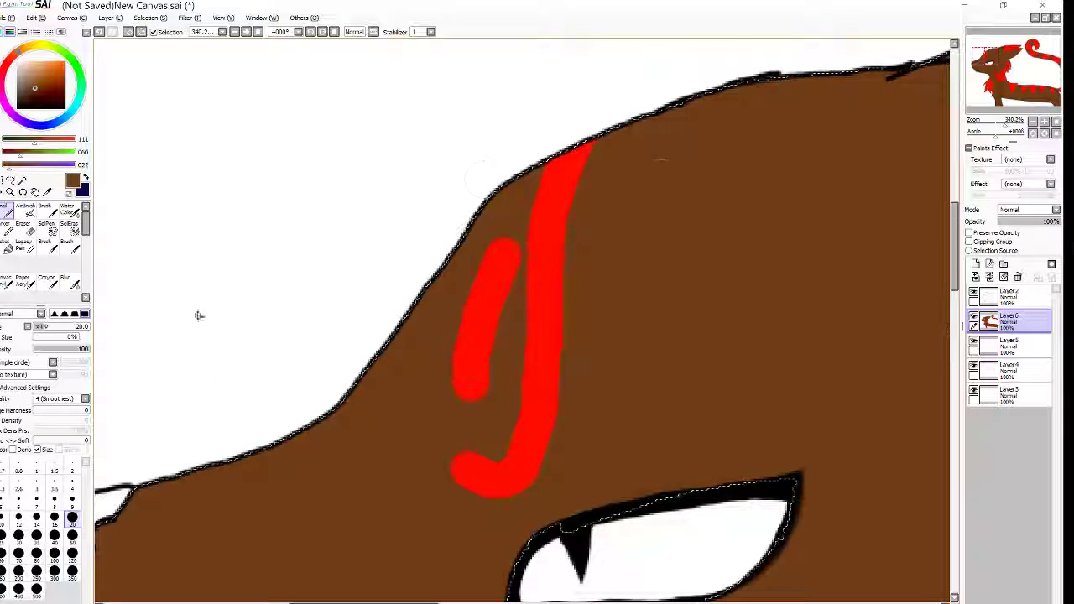
drag(570, 161, 478, 315)
click(99, 32)
click(4, 500)
drag(569, 181, 532, 211)
drag(515, 267, 463, 312)
drag(560, 310, 525, 342)
drag(553, 411, 487, 490)
- Streak brown fur lines over the red mark at the near ear's tip and the front edges of the first two ear spikes
drag(403, 602, 531, 601)
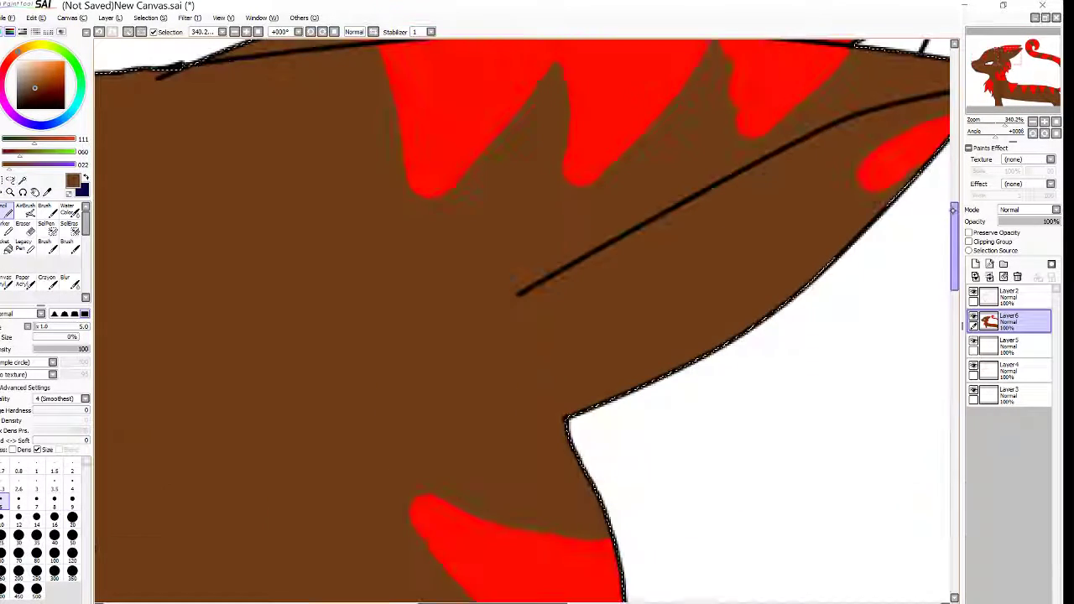
drag(914, 134, 865, 189)
drag(953, 252, 954, 227)
mouse_move(396, 205)
mouse_down()
mouse_move(414, 348)
mouse_move(446, 352)
mouse_up()
drag(556, 174, 579, 340)
drag(577, 190, 585, 332)
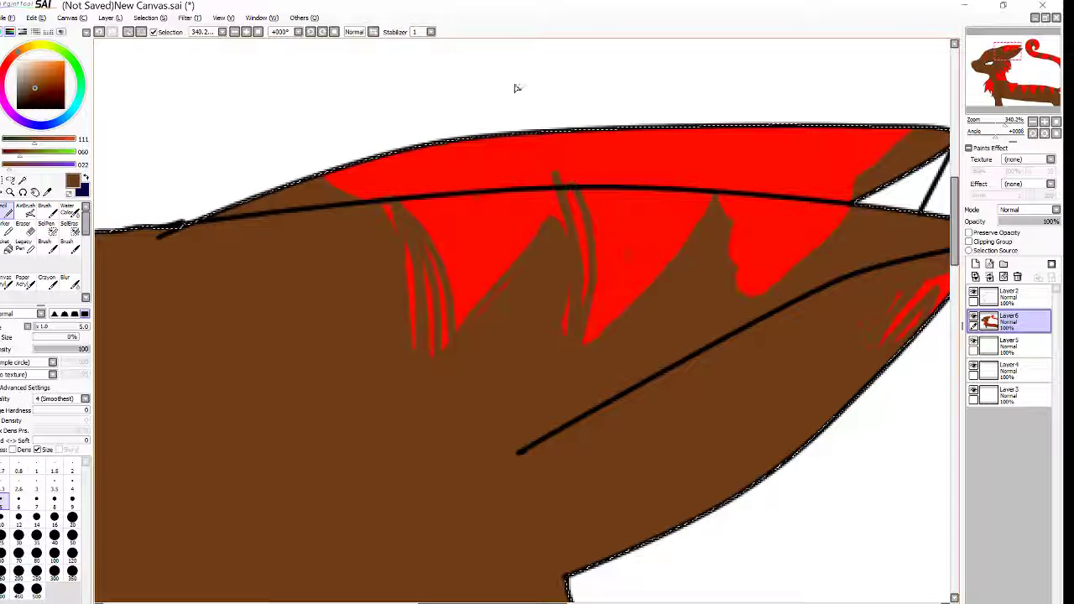
- Streak brown fur lines over both ends of the far ear's red patch and around the remaining ear spike edges
drag(342, 170, 417, 195)
mouse_move(408, 152)
mouse_down()
mouse_move(450, 191)
mouse_move(417, 178)
mouse_up()
drag(869, 132, 781, 203)
drag(896, 134, 807, 196)
drag(703, 222, 587, 339)
drag(633, 277, 591, 319)
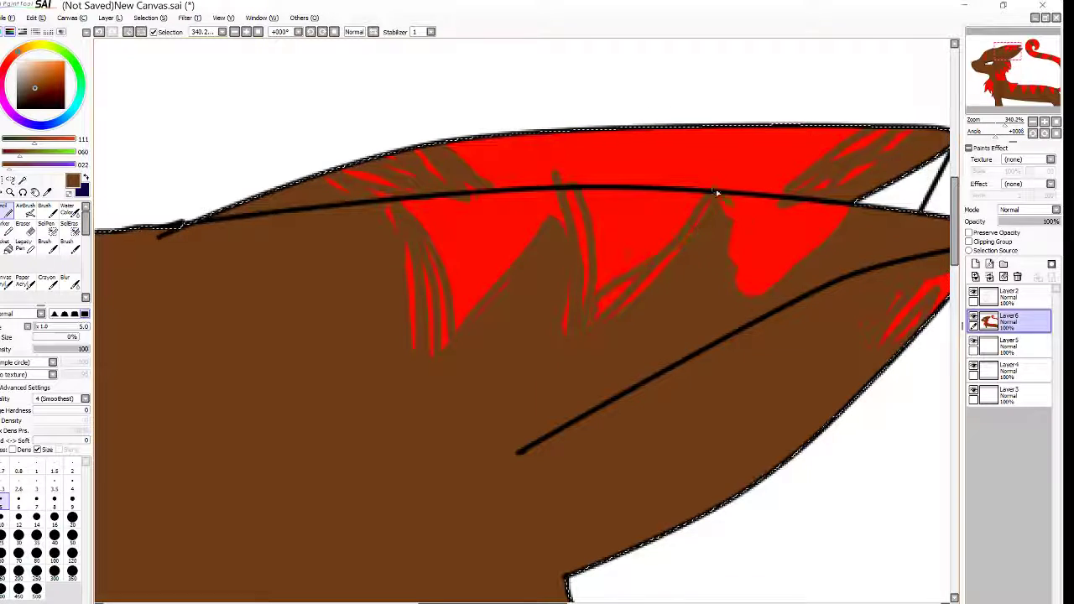
drag(713, 195, 760, 306)
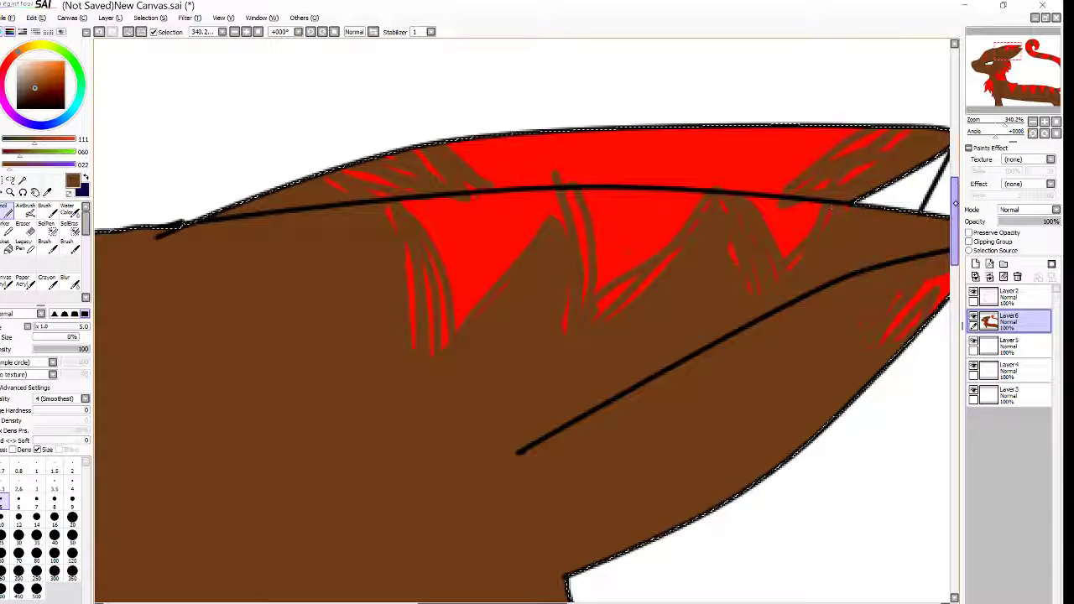
- Streak brown fur lines along the upper and lower edges of the topmost red cheek spike
scroll(627, 304, down, 5)
drag(423, 250, 612, 296)
drag(458, 273, 613, 322)
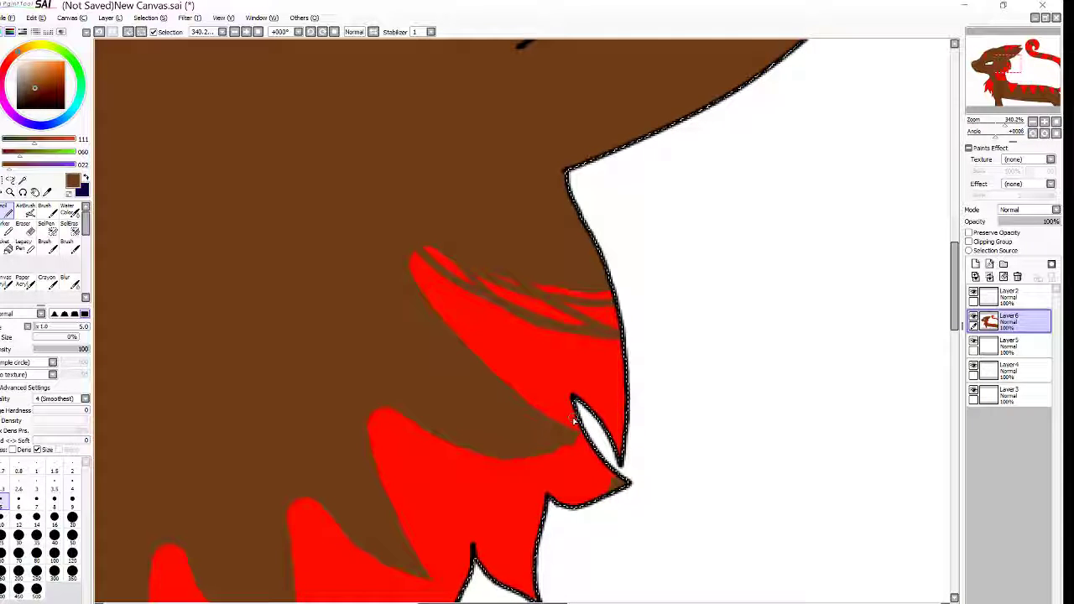
drag(557, 415, 484, 343)
drag(458, 329, 412, 257)
drag(577, 419, 499, 376)
- Streak brown fur lines along the edges of the second and third red cheek spikes
drag(544, 504, 346, 375)
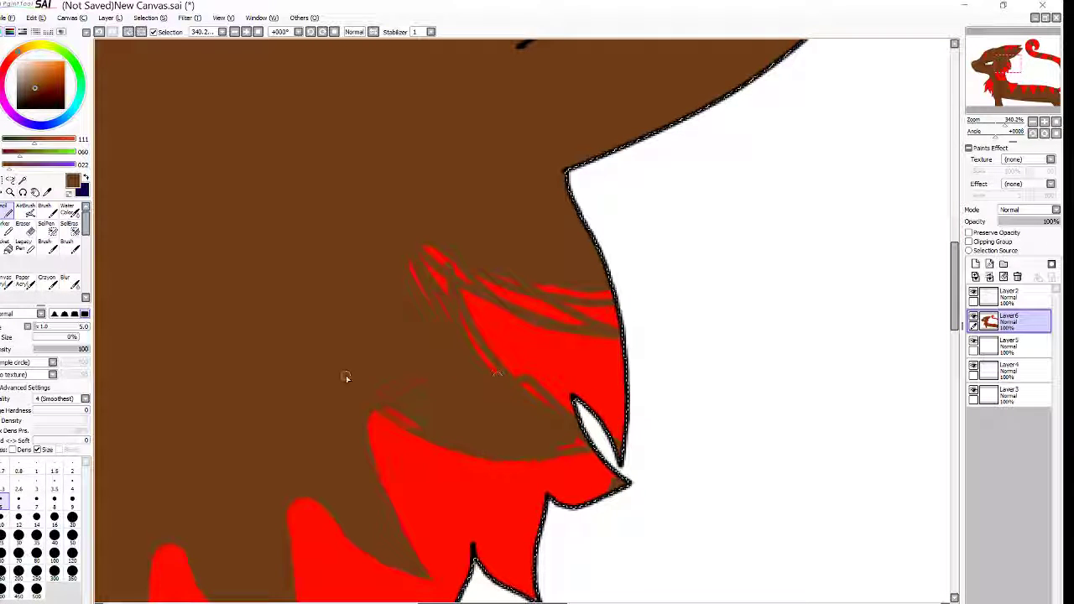
drag(457, 455, 585, 500)
drag(953, 256, 953, 279)
drag(382, 287, 456, 451)
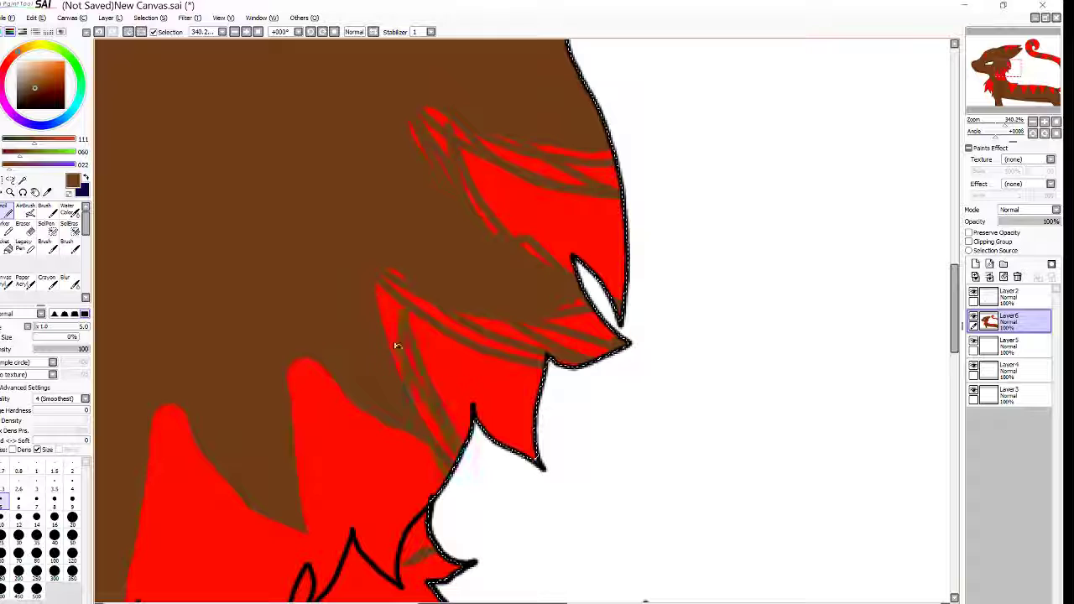
drag(451, 497, 307, 360)
drag(303, 373, 426, 504)
mouse_move(299, 374)
mouse_down()
mouse_move(325, 529)
mouse_move(367, 579)
mouse_up()
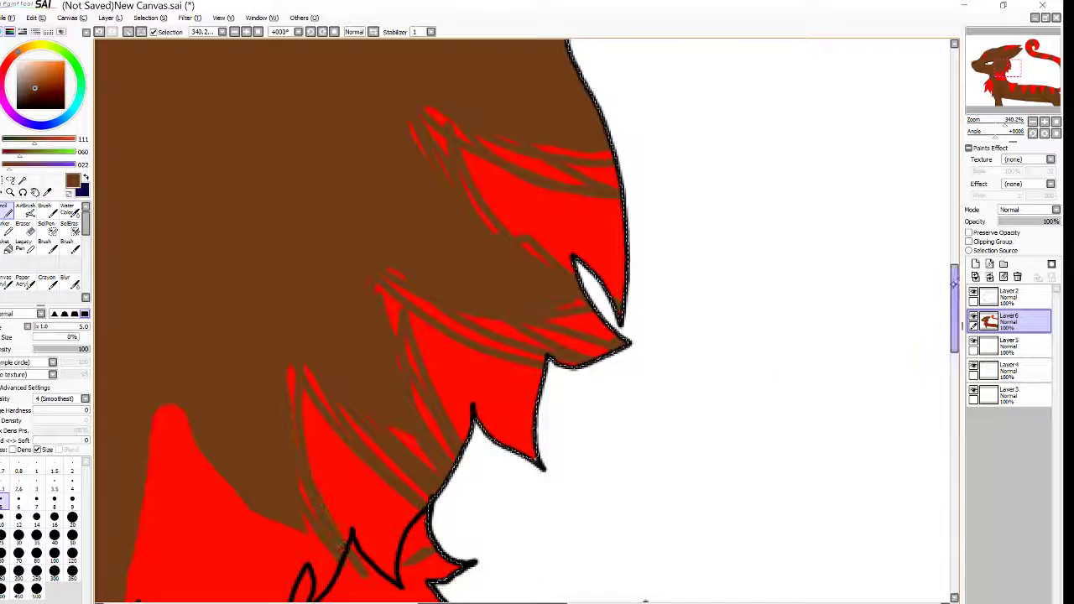
- Streak brown fur lines along the lowest red cheek spike and across the red neck patch beneath the cheek fur
drag(953, 309, 953, 343)
mouse_move(173, 206)
mouse_down()
mouse_move(271, 313)
mouse_move(369, 396)
mouse_move(139, 360)
mouse_up()
drag(144, 403, 164, 468)
drag(171, 432, 233, 505)
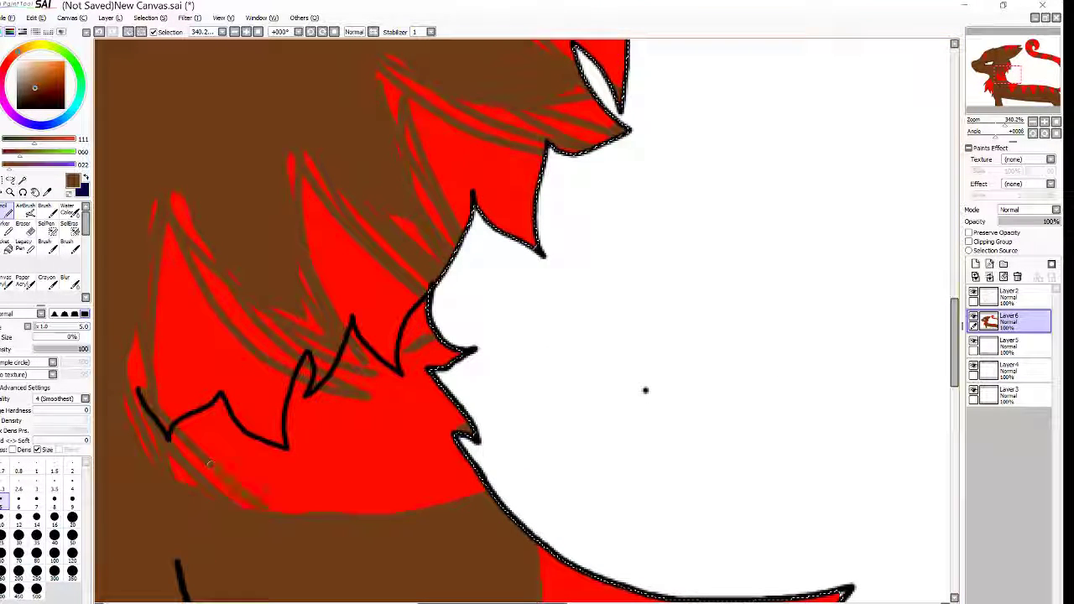
drag(189, 415, 314, 509)
drag(454, 495, 243, 449)
drag(470, 457, 298, 420)
drag(448, 442, 372, 386)
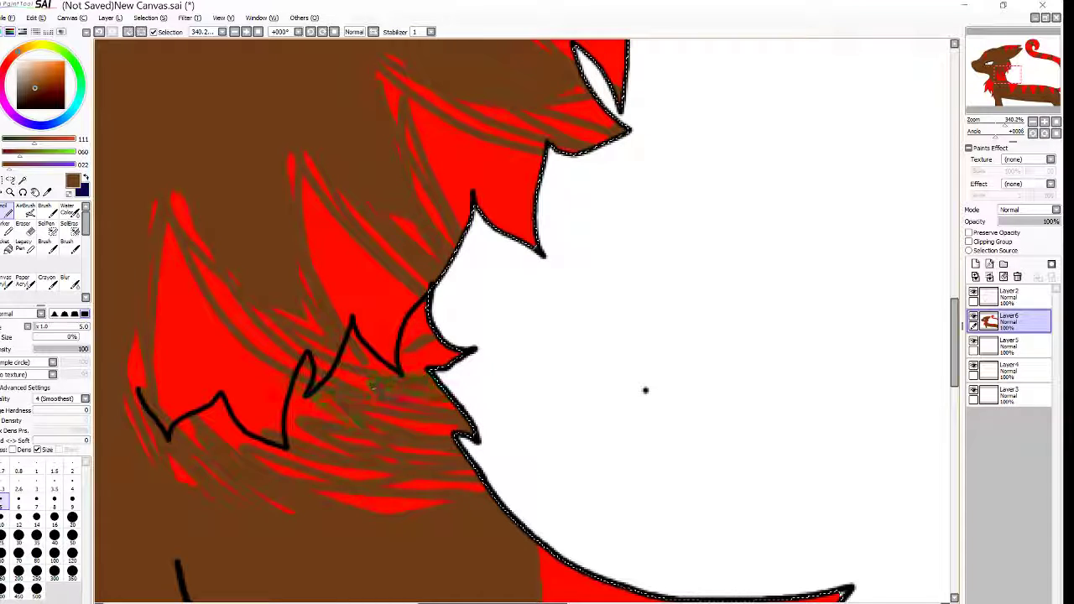
- Streak brown fur lines down both edges of the first red back triangle, behind the shoulders
scroll(554, 78, down, 10)
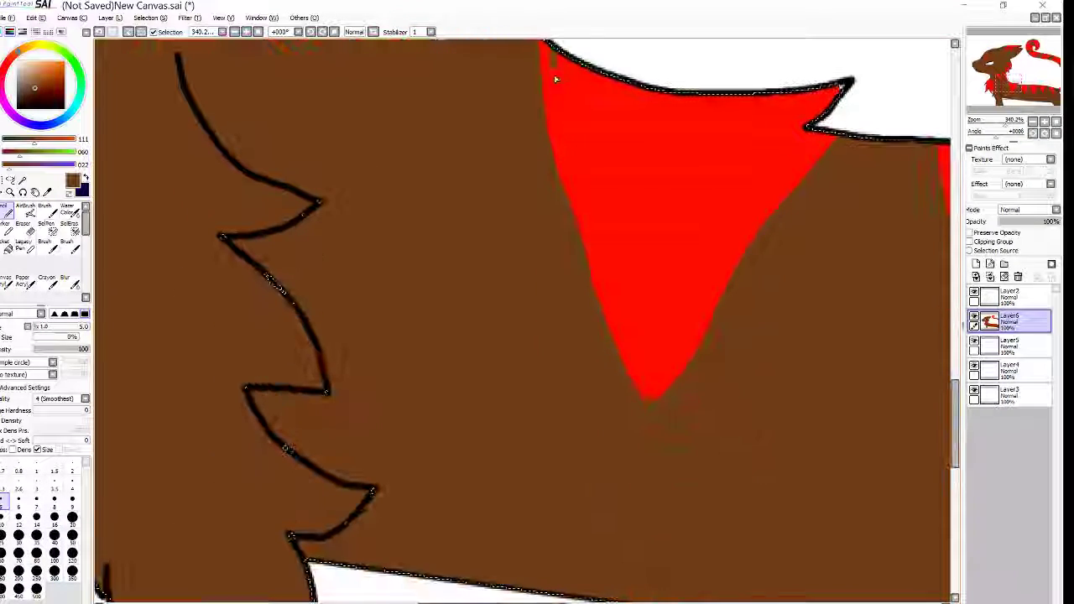
drag(555, 79, 674, 377)
mouse_move(607, 81)
mouse_down()
mouse_move(617, 191)
mouse_move(671, 369)
mouse_up()
drag(662, 394, 599, 262)
drag(579, 65, 591, 247)
drag(839, 89, 759, 198)
mouse_move(801, 147)
mouse_down()
mouse_move(694, 336)
mouse_move(796, 96)
mouse_up()
- Streak brown fur lines down both edges of the second red back triangle
scroll(271, 223, right, 10)
drag(243, 144, 312, 414)
drag(221, 144, 243, 270)
drag(370, 151, 334, 378)
mouse_move(407, 151)
mouse_down()
mouse_move(344, 314)
mouse_move(359, 306)
mouse_up()
drag(366, 159, 318, 406)
- Streak brown fur lines down both edges of the third red back triangle
drag(495, 148, 621, 436)
drag(522, 147, 599, 431)
drag(482, 151, 537, 310)
drag(534, 148, 644, 417)
mouse_move(733, 160)
mouse_down()
mouse_move(656, 411)
mouse_move(657, 352)
mouse_up()
drag(681, 225, 629, 397)
- Streak brown fur lines down both edges of the fourth red back triangle, above the thigh line
drag(621, 602, 692, 603)
drag(417, 163, 528, 361)
drag(445, 163, 526, 353)
mouse_move(401, 161)
mouse_down()
mouse_move(432, 267)
mouse_move(508, 378)
mouse_move(431, 260)
mouse_up()
drag(585, 172, 528, 345)
drag(610, 176, 547, 285)
drag(541, 171, 517, 327)
drag(577, 168, 532, 308)
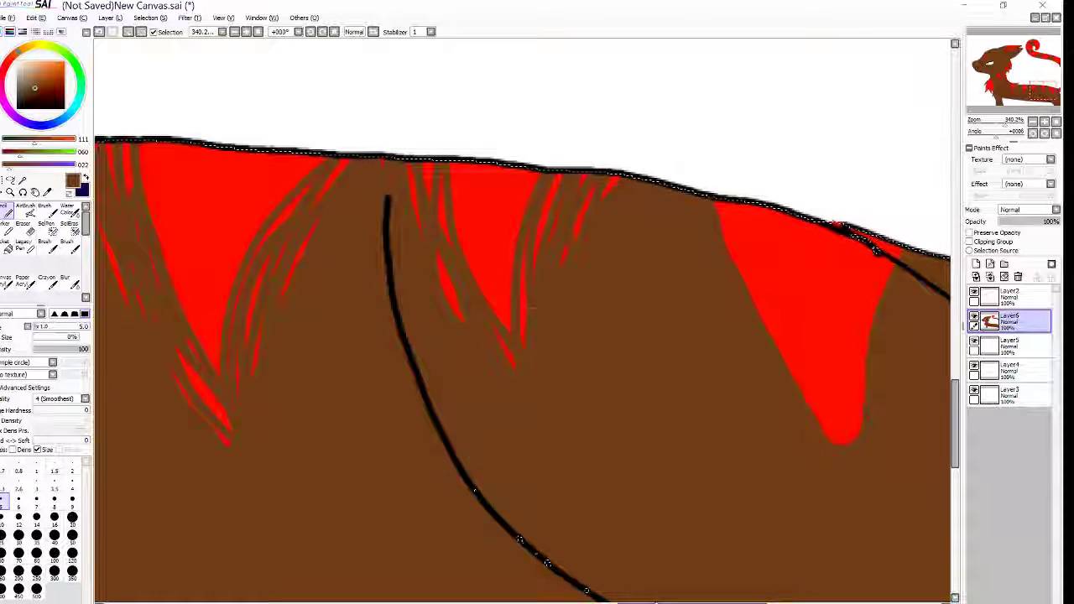
- Streak brown fur lines over the fifth red back triangle and the red patch at the tail base
drag(692, 602, 764, 602)
mouse_move(315, 199)
mouse_down()
mouse_move(411, 402)
mouse_move(433, 388)
mouse_up()
drag(348, 266, 444, 428)
mouse_move(472, 239)
mouse_down()
mouse_move(442, 383)
mouse_move(428, 364)
mouse_up()
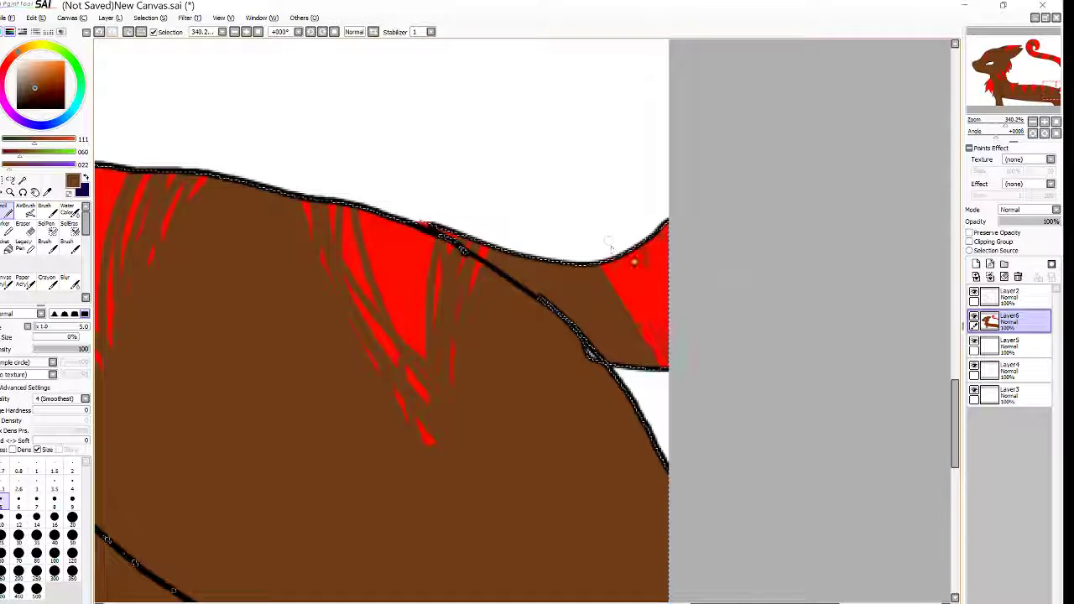
drag(634, 256, 668, 357)
mouse_move(611, 251)
mouse_down()
mouse_move(653, 344)
mouse_move(638, 316)
mouse_up()
drag(651, 244, 668, 305)
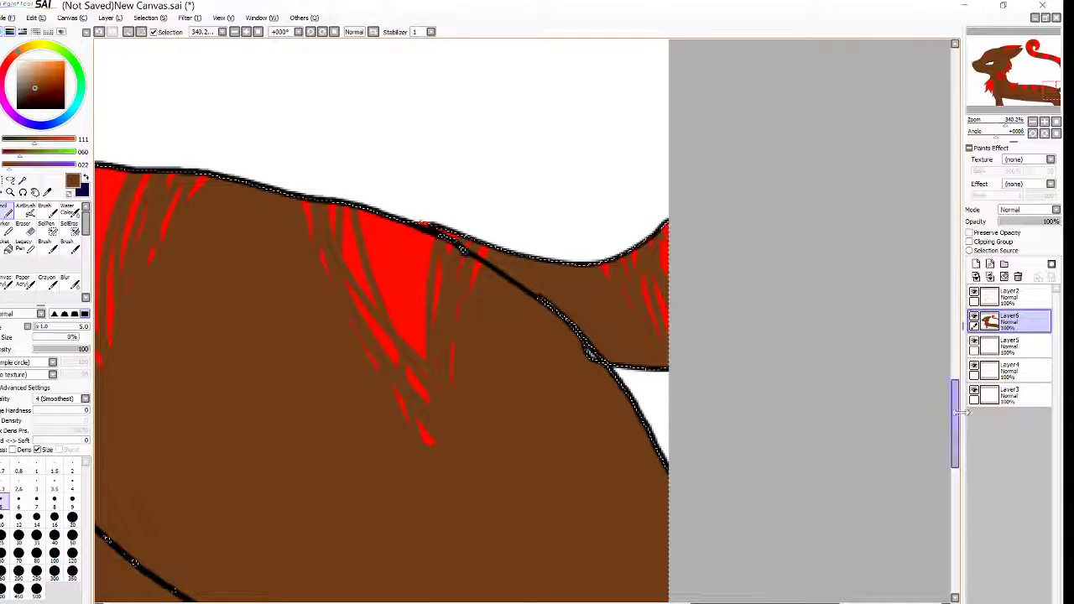
- Streak brown fur lines along both edges of the red tail band nearest the canvas edge
drag(962, 412, 942, 412)
drag(936, 411, 914, 253)
drag(490, 200, 450, 345)
drag(463, 189, 427, 337)
drag(615, 245, 549, 399)
mouse_move(617, 267)
mouse_down()
mouse_move(581, 426)
mouse_move(592, 411)
mouse_up()
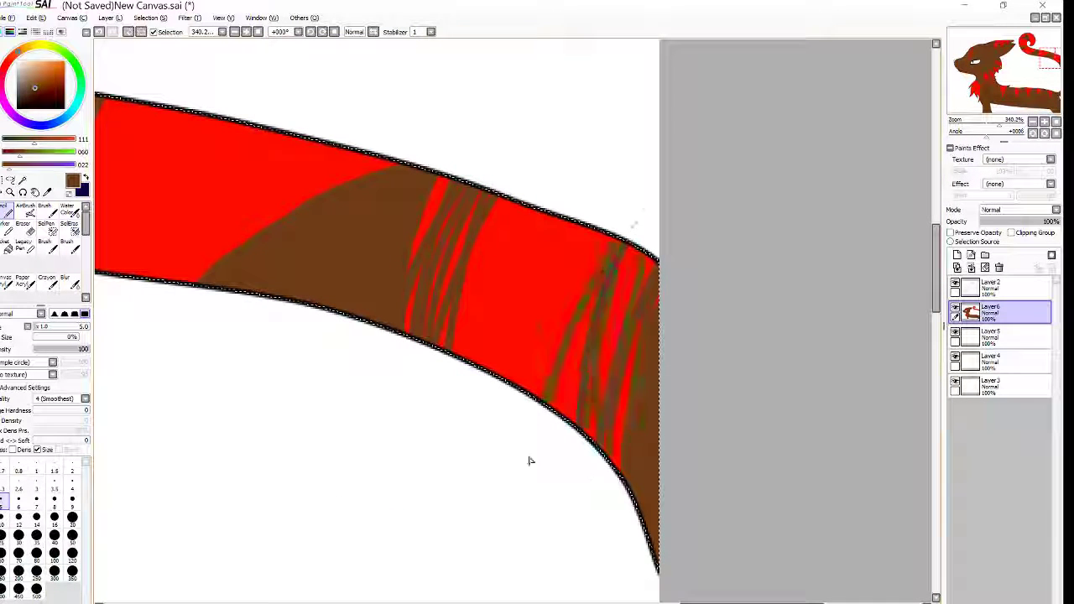
- Add more brown streaks through the middle of the red tail band nearest the canvas edge
drag(617, 293, 550, 399)
drag(612, 230, 570, 299)
drag(573, 228, 521, 389)
drag(513, 217, 473, 293)
drag(506, 250, 433, 353)
drag(564, 206, 503, 394)
- Streak brown fur lines along both edges of the next red tail band towards the curl
drag(744, 603, 650, 602)
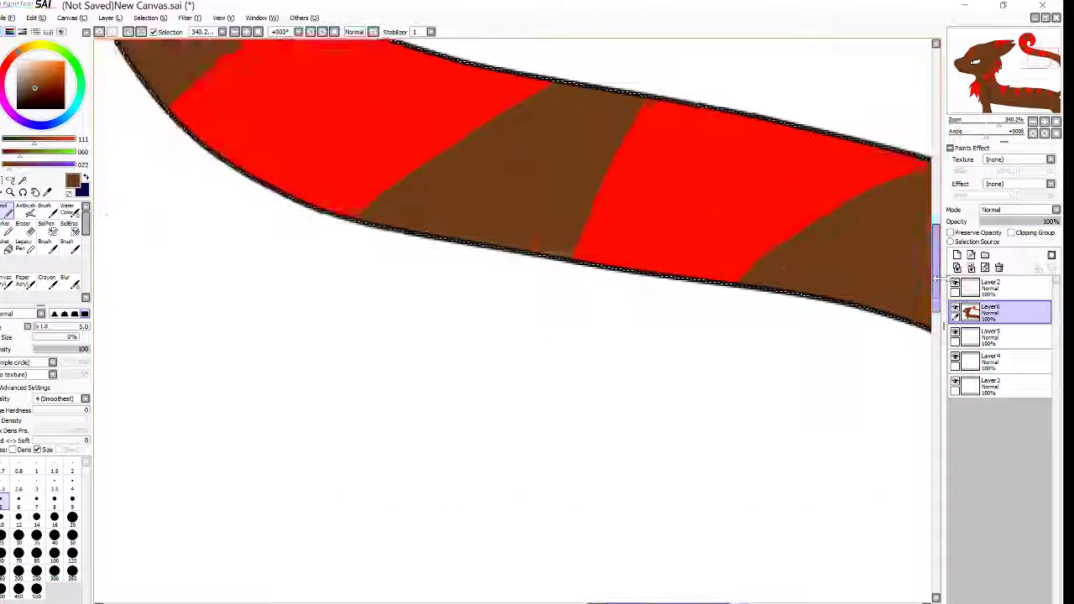
drag(937, 279, 937, 249)
drag(649, 293, 596, 455)
mouse_move(664, 294)
mouse_down()
mouse_move(619, 457)
mouse_move(636, 458)
mouse_up()
drag(704, 301, 678, 461)
drag(868, 334, 788, 435)
drag(892, 342, 829, 406)
drag(796, 321, 733, 470)
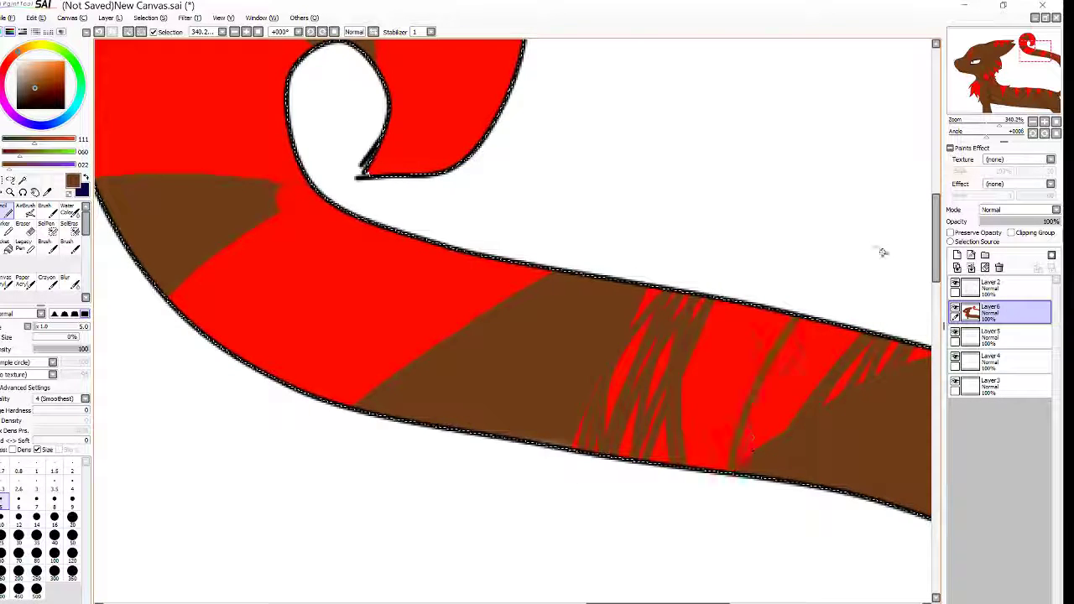
- Add more brown fur streaks through the middle and body-side edge of the second red tail band
drag(825, 328, 743, 453)
drag(850, 334, 768, 436)
drag(750, 311, 707, 459)
drag(777, 315, 725, 420)
- Streak brown fur lines along the body-side edge of the red tail band just below the curl
drag(937, 249, 937, 234)
drag(522, 361, 445, 433)
drag(490, 358, 362, 491)
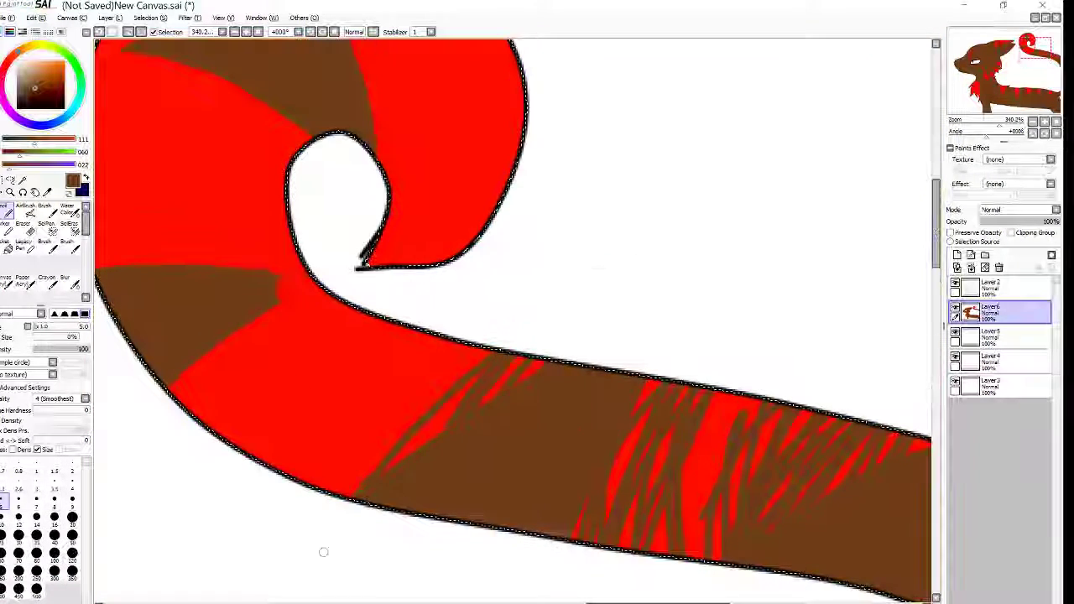
drag(455, 344, 323, 483)
drag(473, 354, 437, 394)
drag(440, 338, 382, 406)
- Streak brown fur lines along the curl-side edge of the red tail band just below the curl
drag(292, 350, 151, 451)
drag(302, 270, 173, 424)
drag(339, 294, 168, 420)
drag(282, 376, 226, 448)
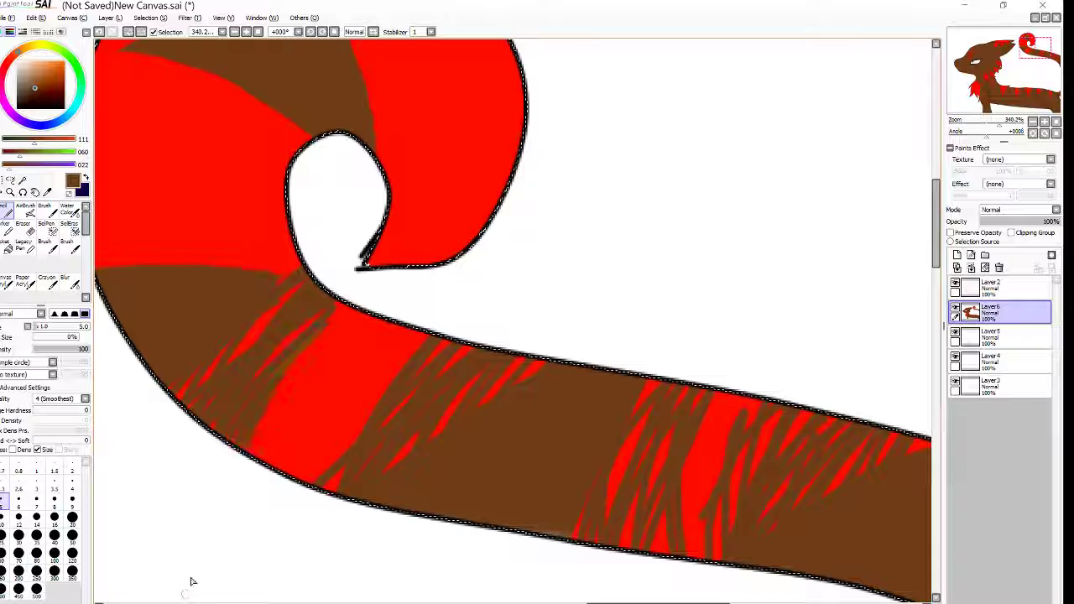
- Fill the middle of the red band below the curl with brown streaks and start streaking the red tail tip
drag(354, 312, 289, 471)
drag(426, 243, 383, 286)
drag(361, 322, 304, 428)
drag(396, 339, 300, 466)
drag(370, 369, 323, 458)
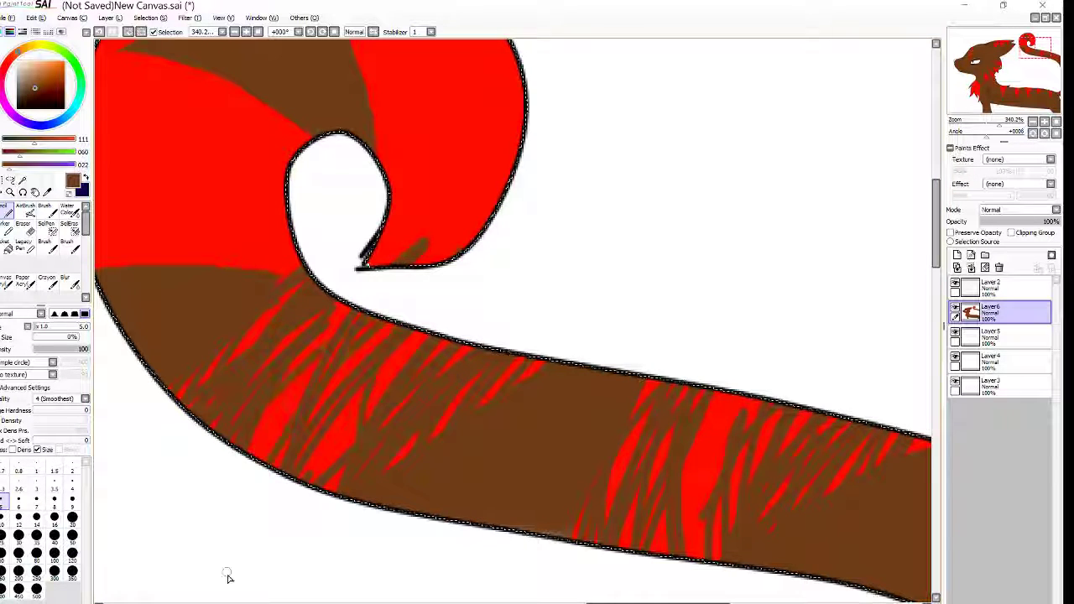
- Streak brown fur lines across the wide red section on the outer side of the tail curl
scroll(226, 577, up, 5)
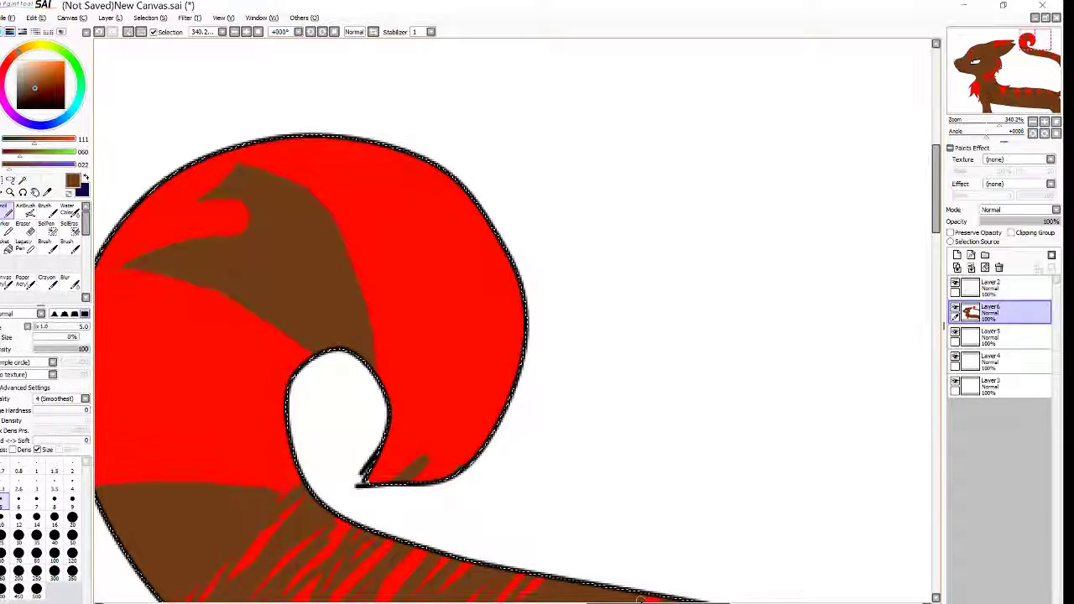
scroll(599, 414, left, 7)
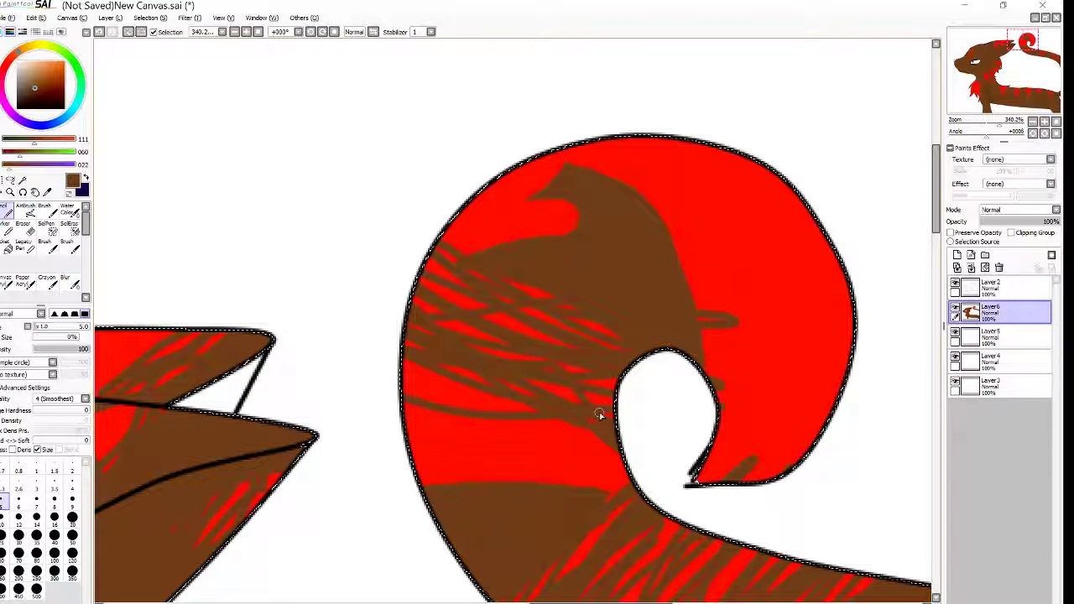
drag(413, 426, 611, 431)
drag(418, 457, 614, 460)
drag(426, 482, 605, 470)
- Streak brown fur lines over the red area across the top of the curl and down to the tail tip
drag(635, 141, 649, 215)
drag(458, 220, 525, 226)
mouse_move(553, 188)
mouse_down()
mouse_move(601, 144)
mouse_move(700, 309)
mouse_up()
drag(677, 143, 706, 310)
drag(693, 146, 716, 310)
drag(712, 151, 743, 325)
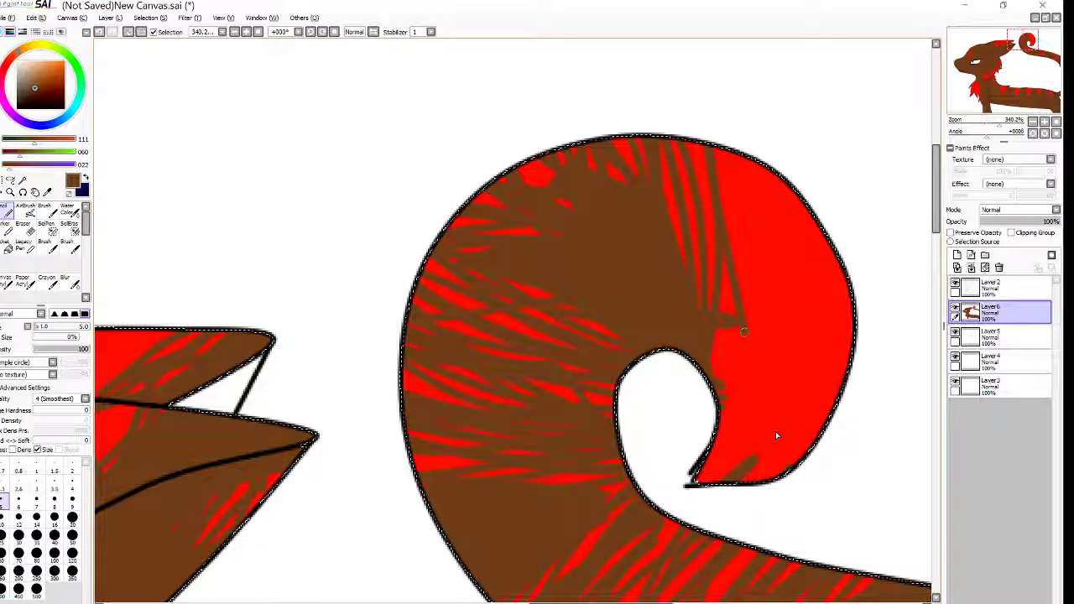
scroll(775, 431, right, 6)
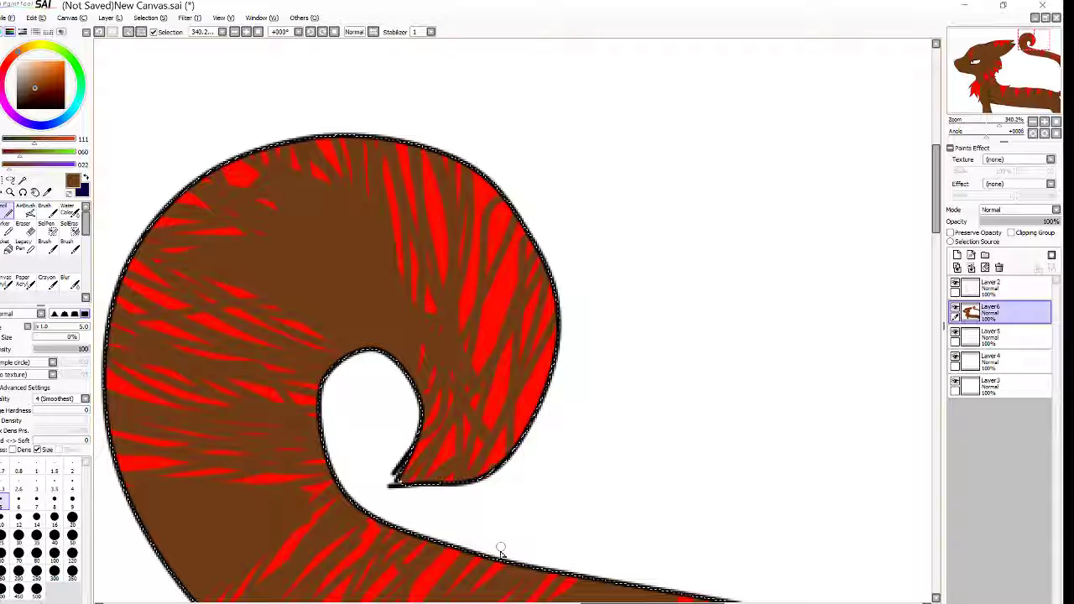
- Add more brown streaks through the middles of the red back triangles, working from the hip towards the neck
scroll(498, 551, down, 10)
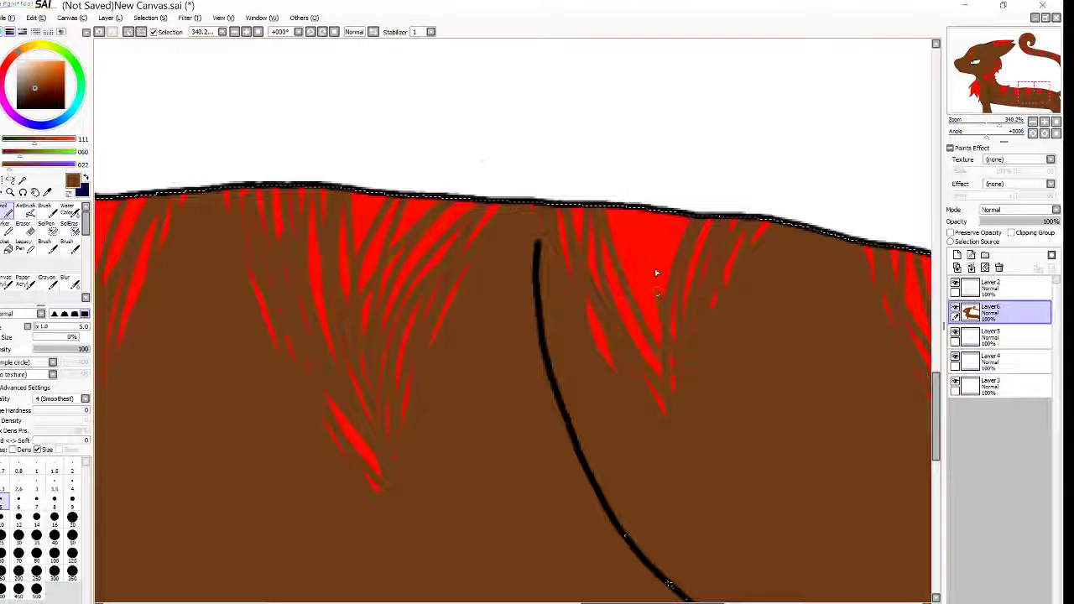
scroll(664, 240, left, 7)
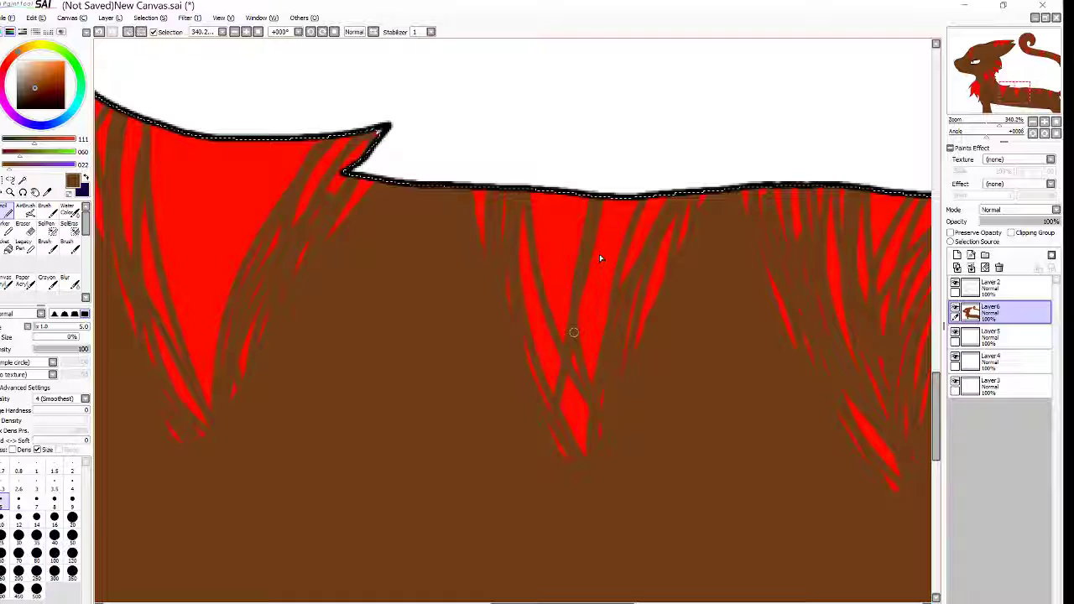
scroll(600, 258, left, 7)
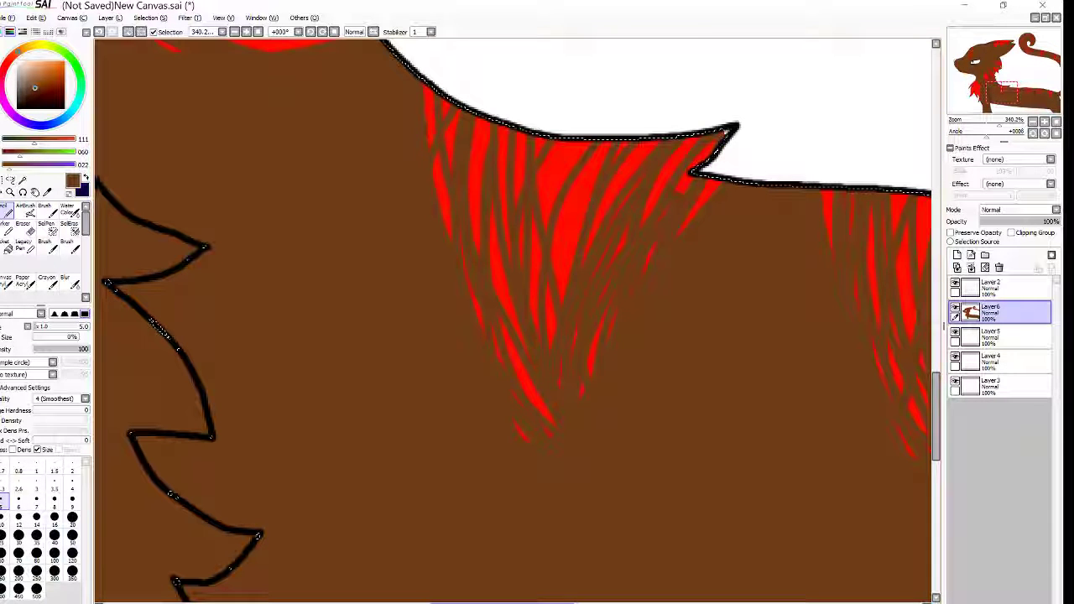
scroll(654, 240, up, 10)
scroll(655, 240, left, 4)
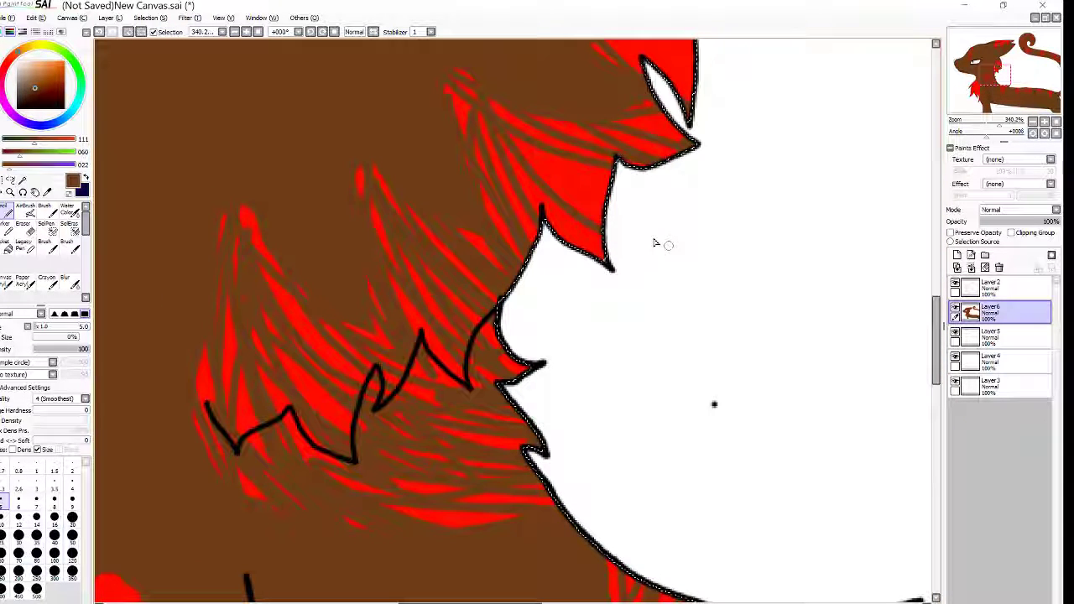